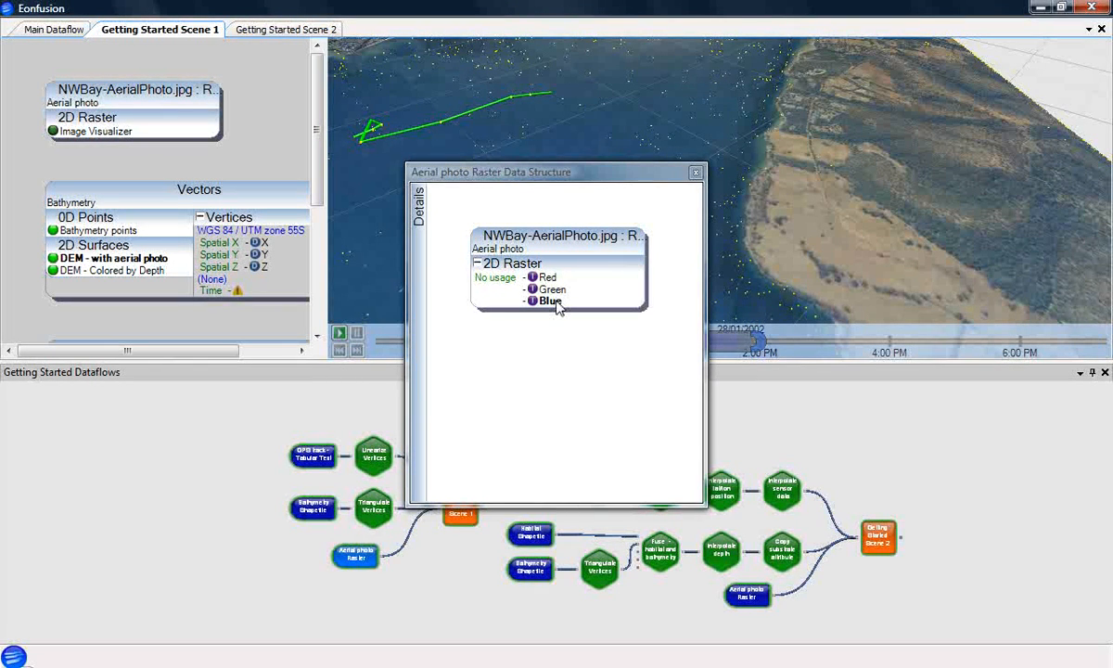
Expand the details of the Aerial photo Raster data structure, widen its window and inspect the 2D Raster's properties
{"action": "left_click", "coordinate": [419, 206]}
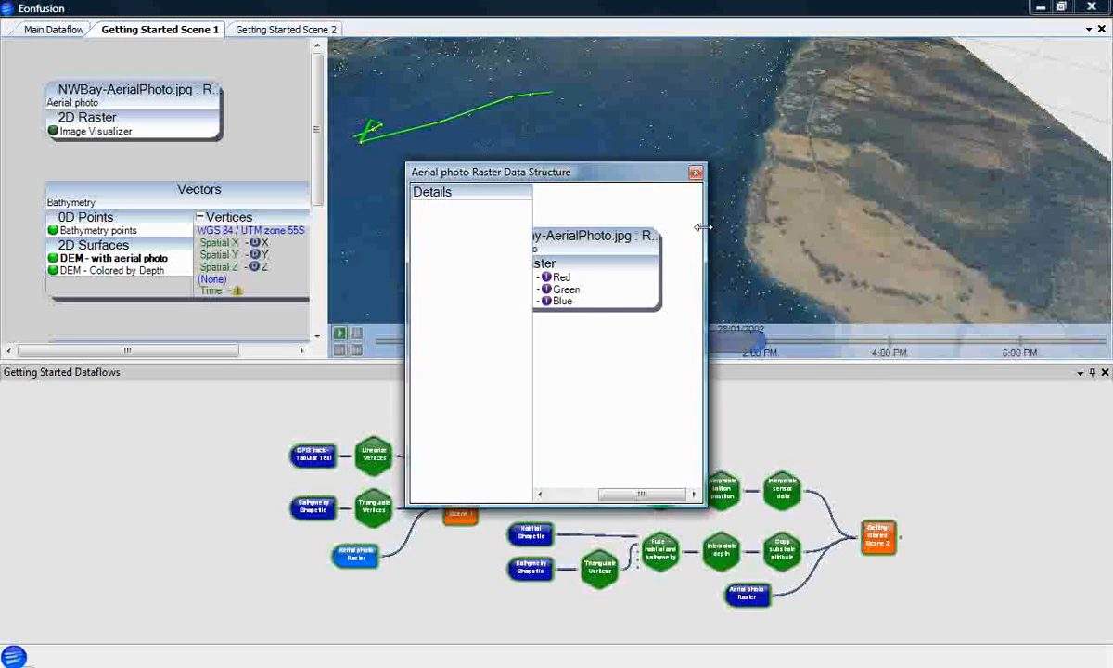
{"action": "left_click_drag", "start_coordinate": [702, 227], "coordinate": [884, 226]}
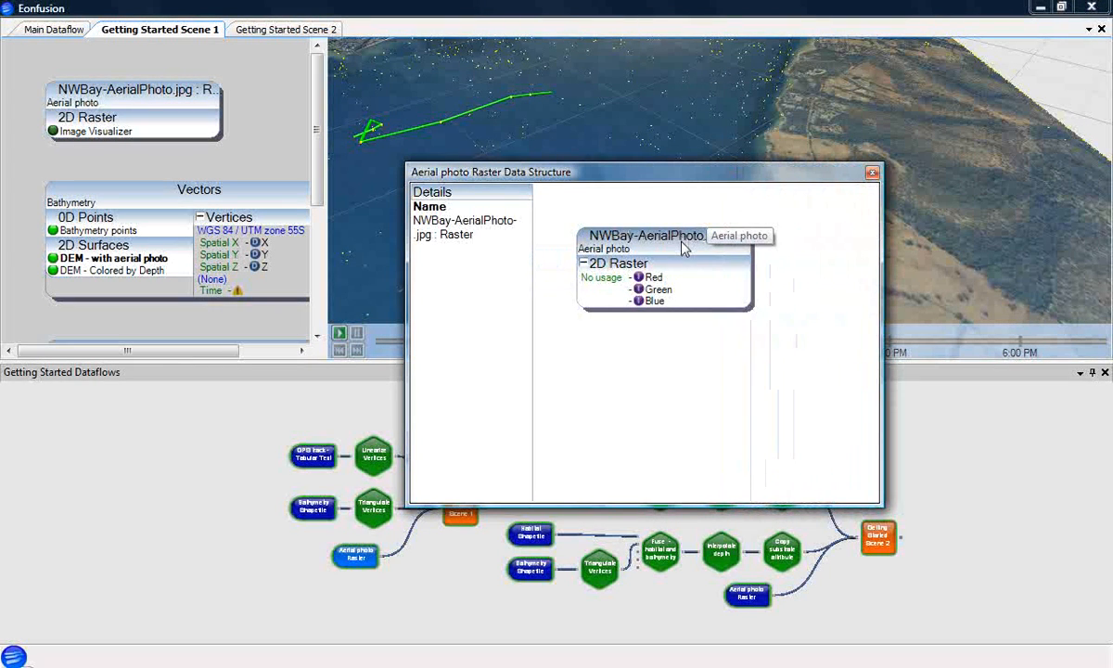
{"action": "mouse_move", "coordinate": [676, 273]}
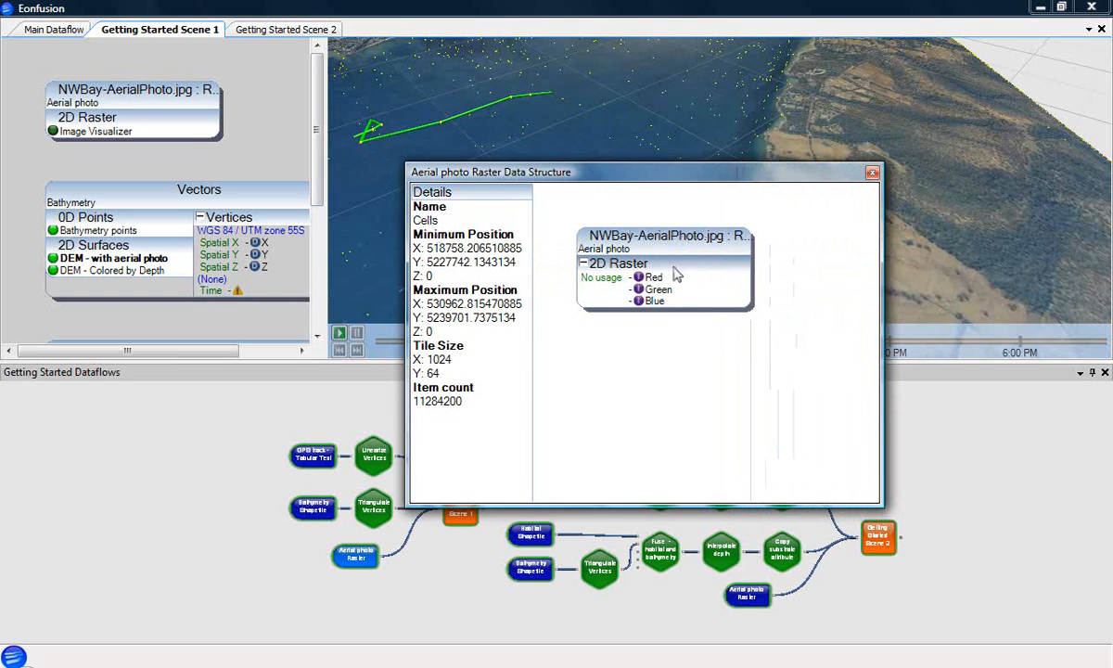
{"action": "mouse_move", "coordinate": [663, 296]}
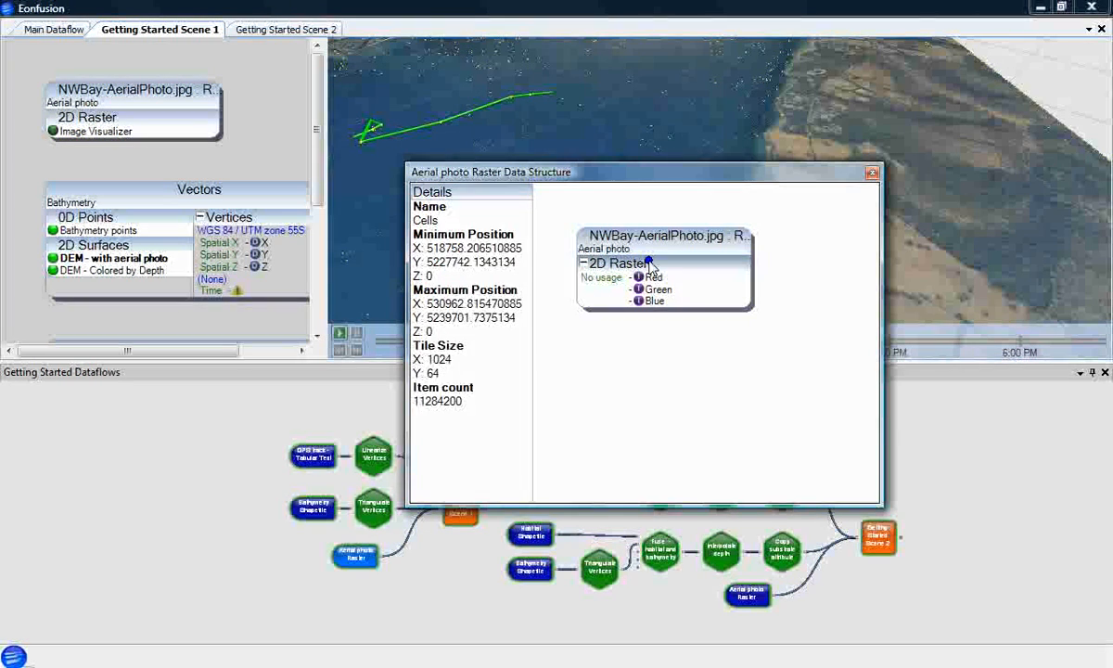
Check the available options for the 2D Raster and its Red attribute, and close the Aerial photo Raster data structure
{"action": "right_click", "coordinate": [649, 263]}
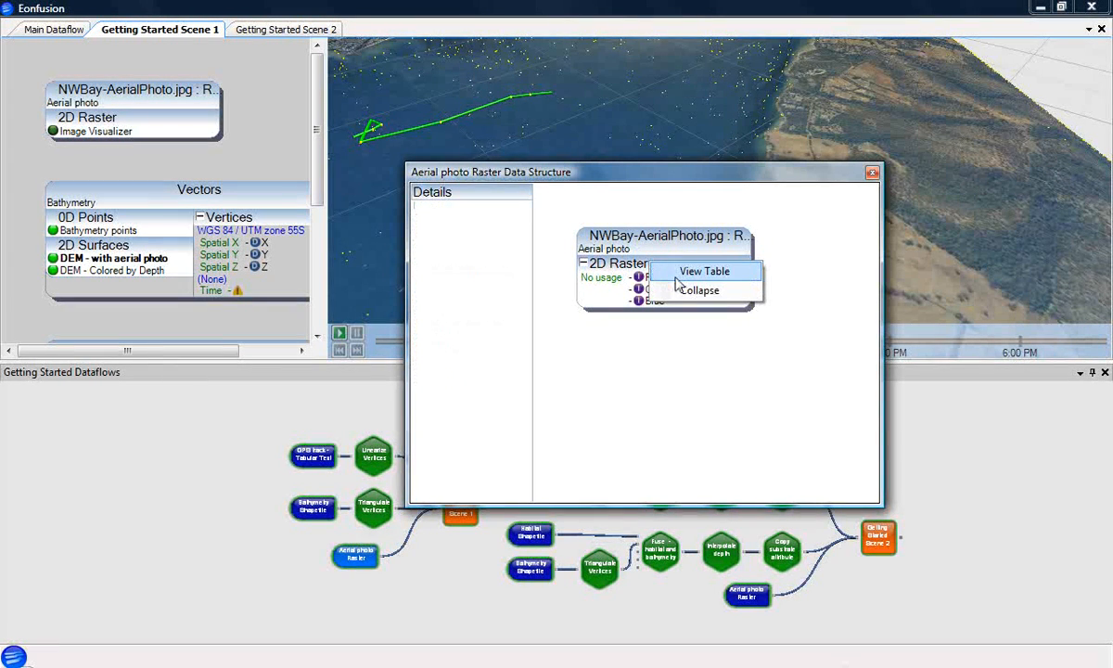
{"action": "left_click", "coordinate": [643, 322]}
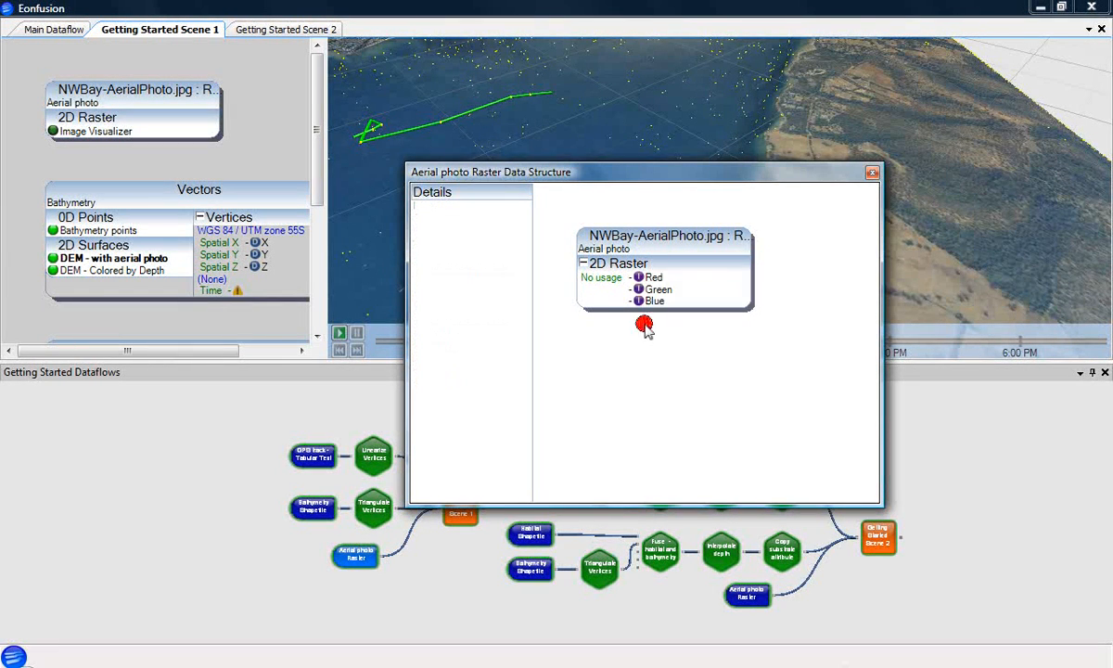
{"action": "right_click", "coordinate": [649, 278]}
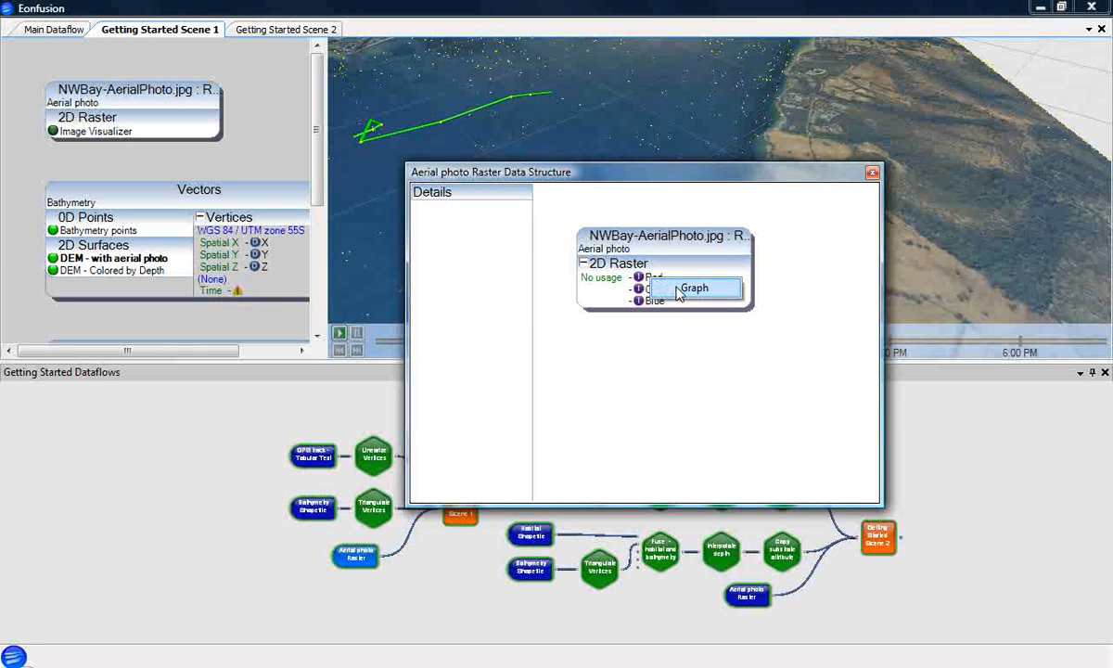
{"action": "left_click", "coordinate": [665, 332]}
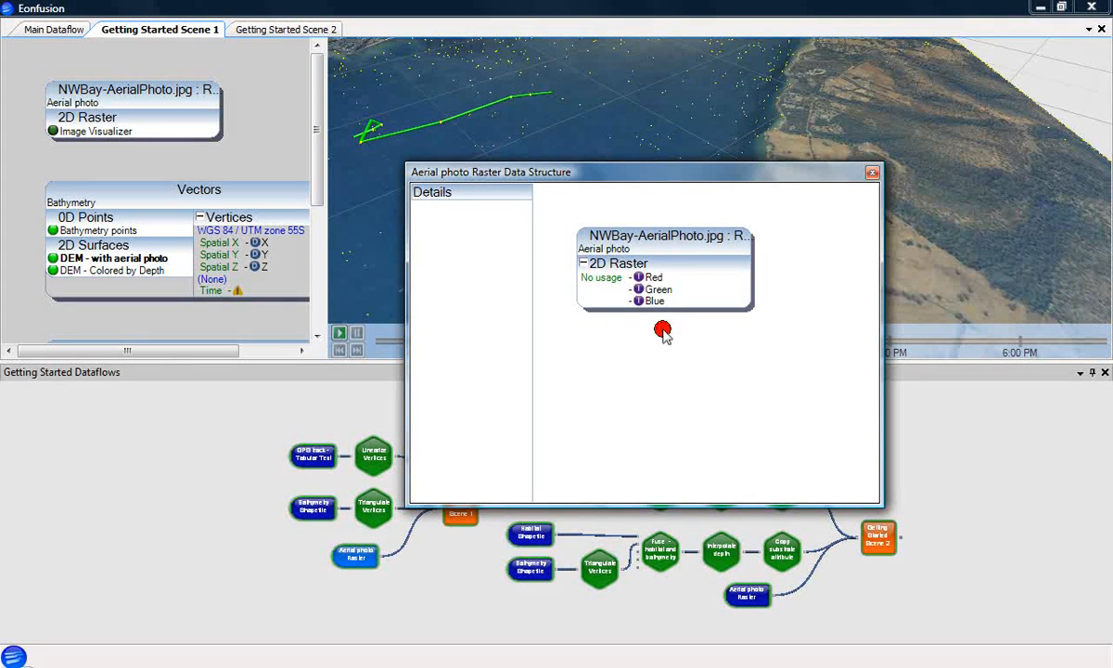
{"action": "left_click", "coordinate": [872, 174]}
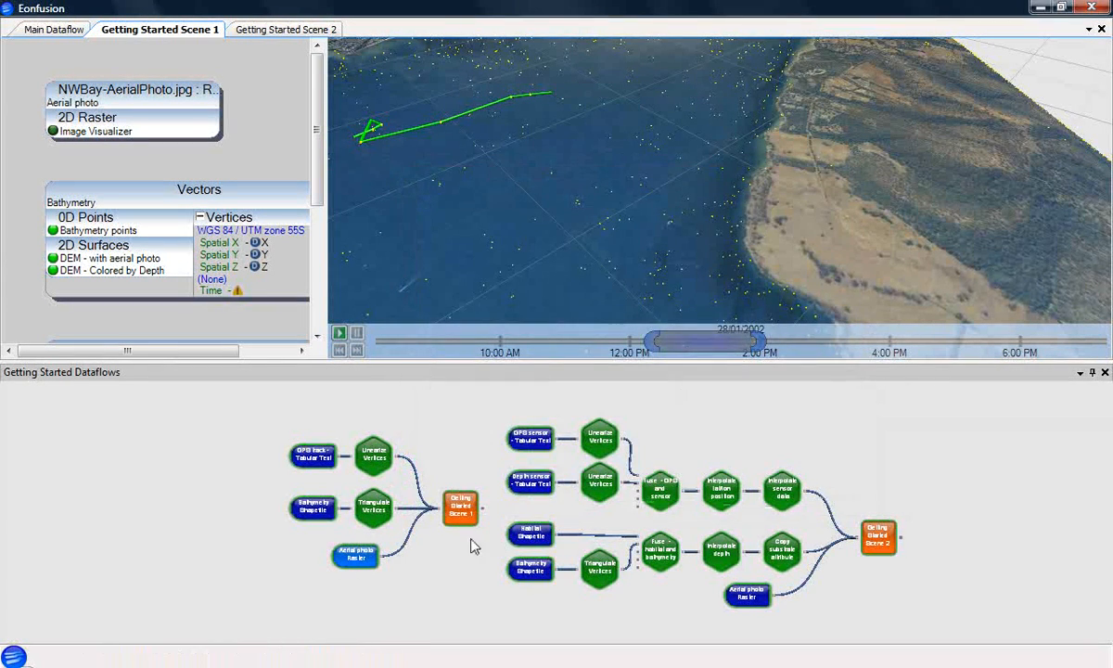
Add a Data Structure view to the dataflow beside the Aerial photo Raster source and connect the raster's output to it
{"action": "scroll", "coordinate": [396, 572], "scroll_direction": "up", "scroll_amount": 3}
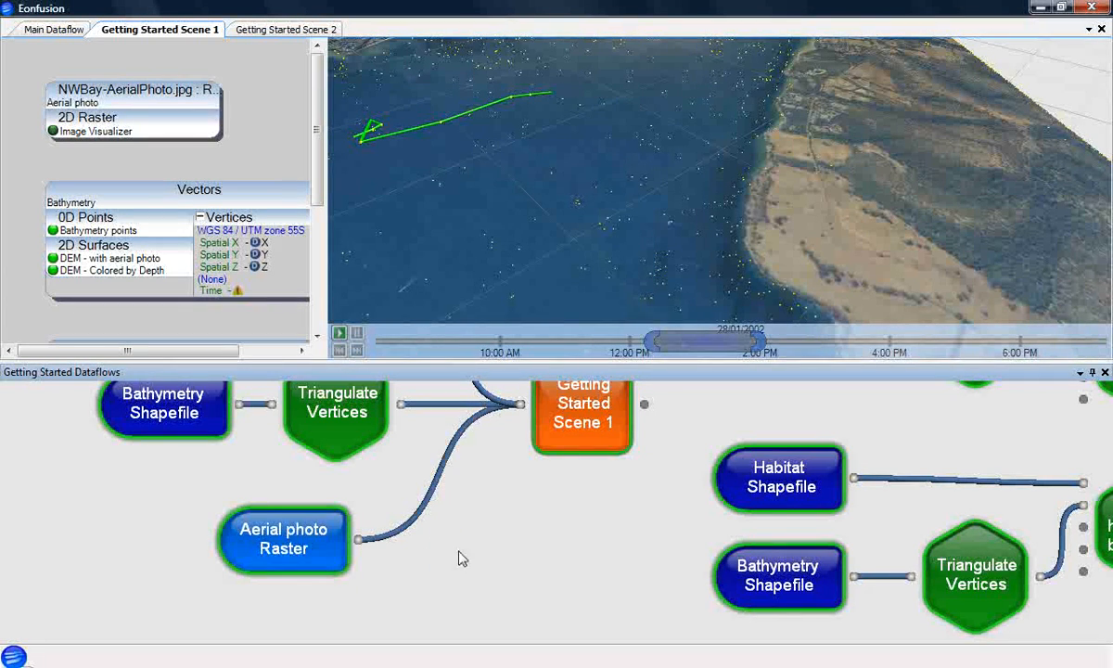
{"action": "right_click", "coordinate": [460, 558]}
{"action": "mouse_move", "coordinate": [524, 527]}
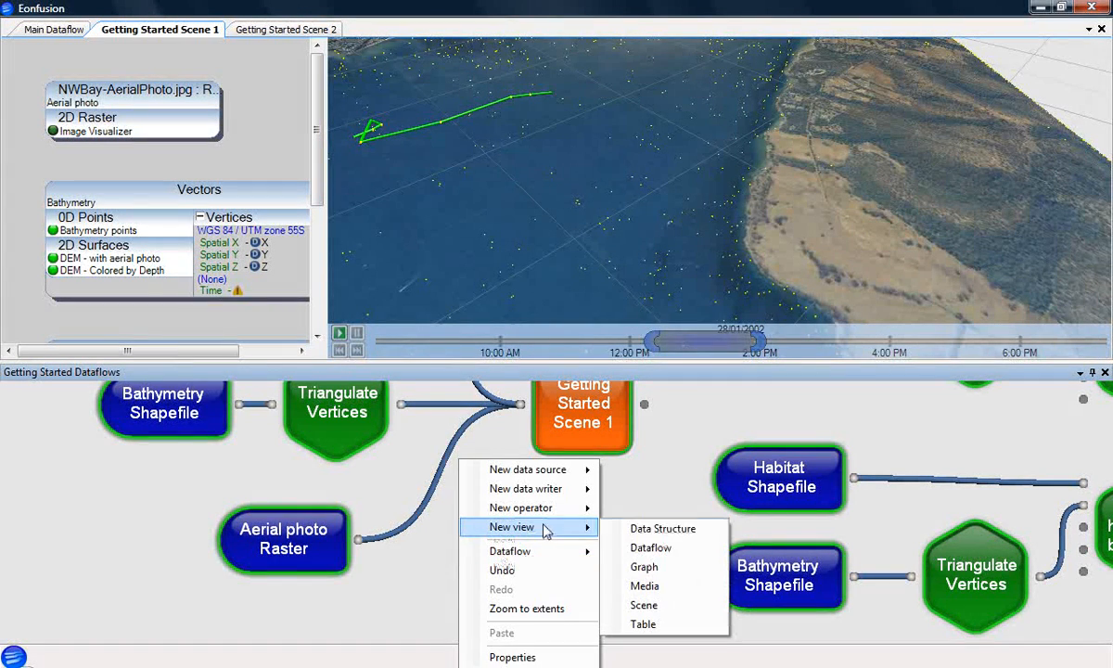
{"action": "left_click", "coordinate": [655, 529]}
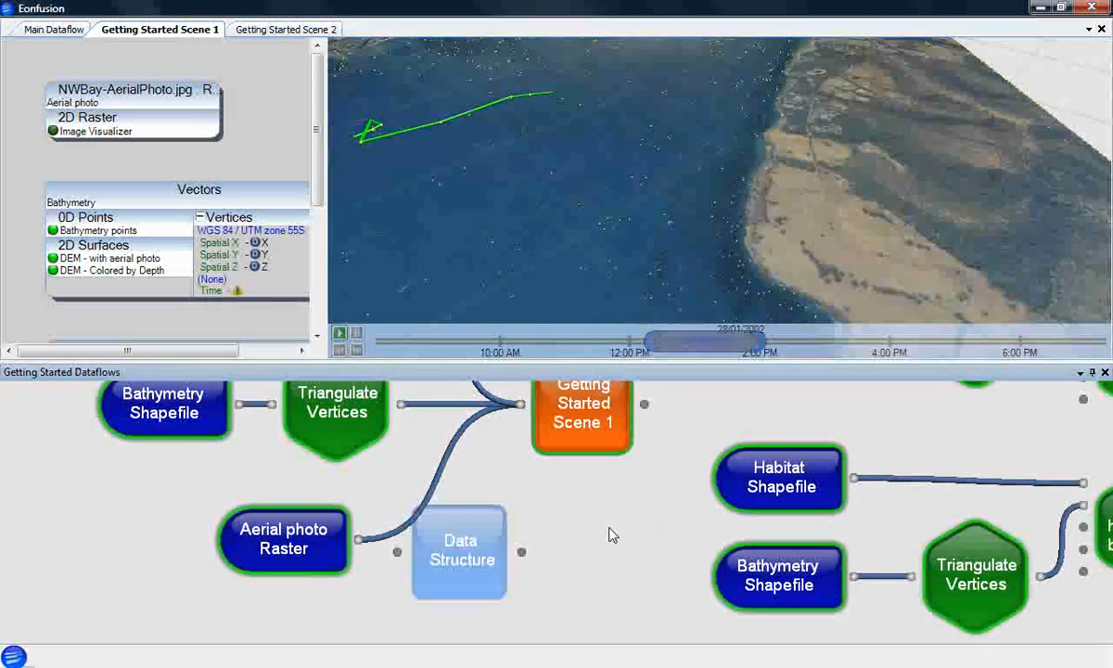
{"action": "mouse_move", "coordinate": [359, 540]}
{"action": "left_mouse_down"}
{"action": "mouse_move", "coordinate": [400, 552]}
{"action": "mouse_move", "coordinate": [490, 552]}
{"action": "left_mouse_up"}
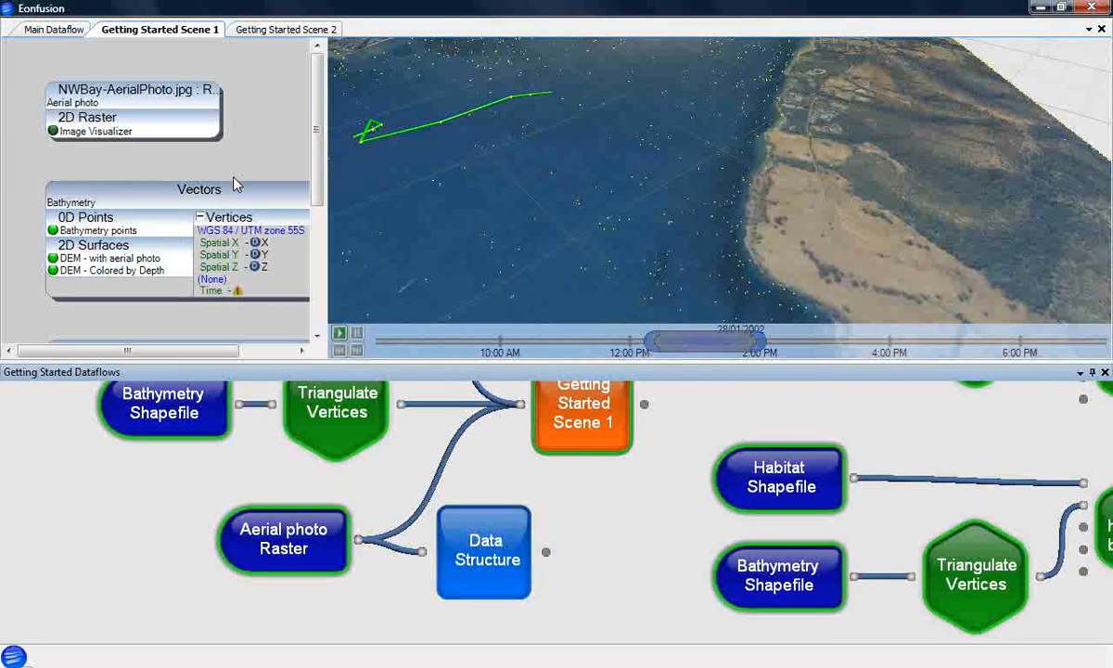
{"action": "right_click", "coordinate": [117, 132]}
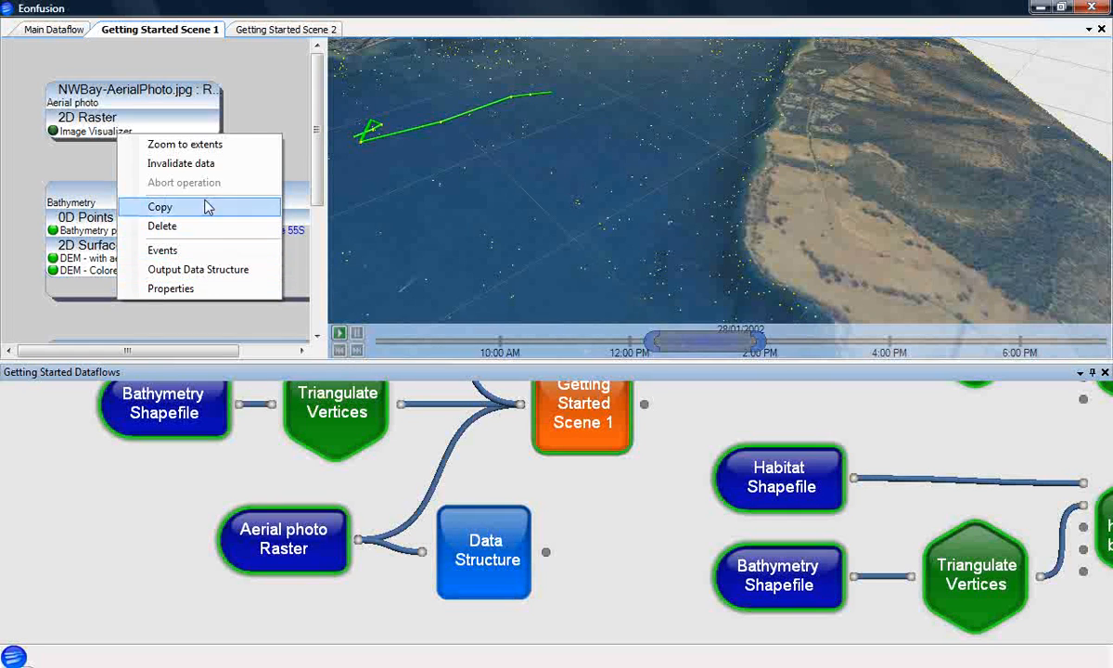
{"action": "left_click", "coordinate": [274, 120]}
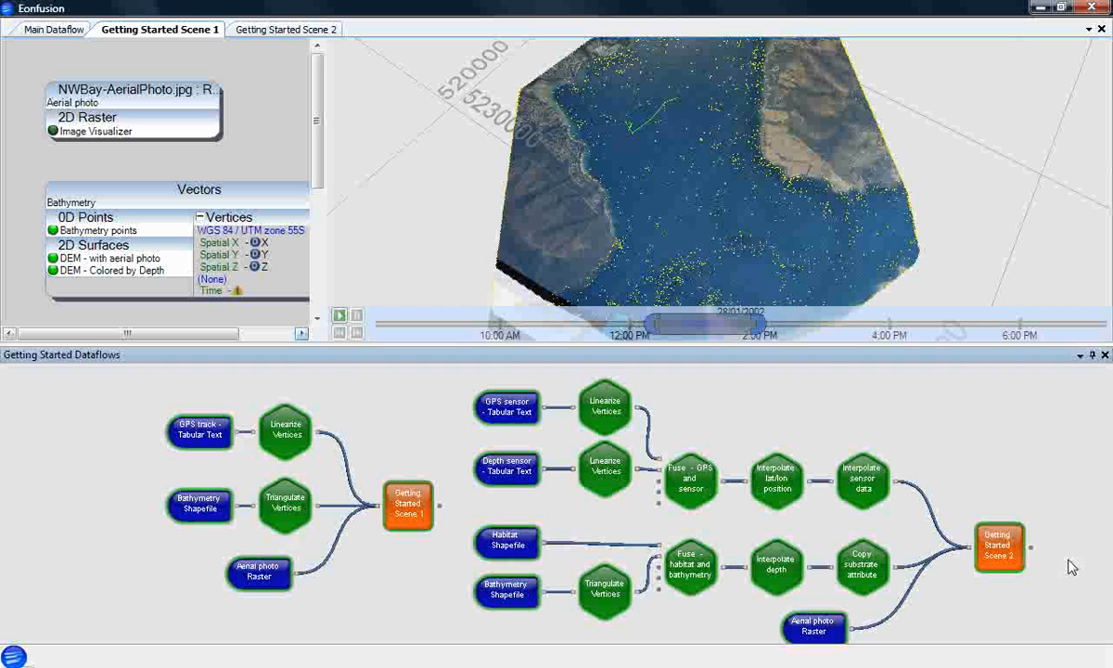
View the output data structure of Getting Started Scene 1 in an enlarged window showing its raster and vector datasets, and close it
{"action": "right_click", "coordinate": [405, 501]}
{"action": "left_click", "coordinate": [472, 642]}
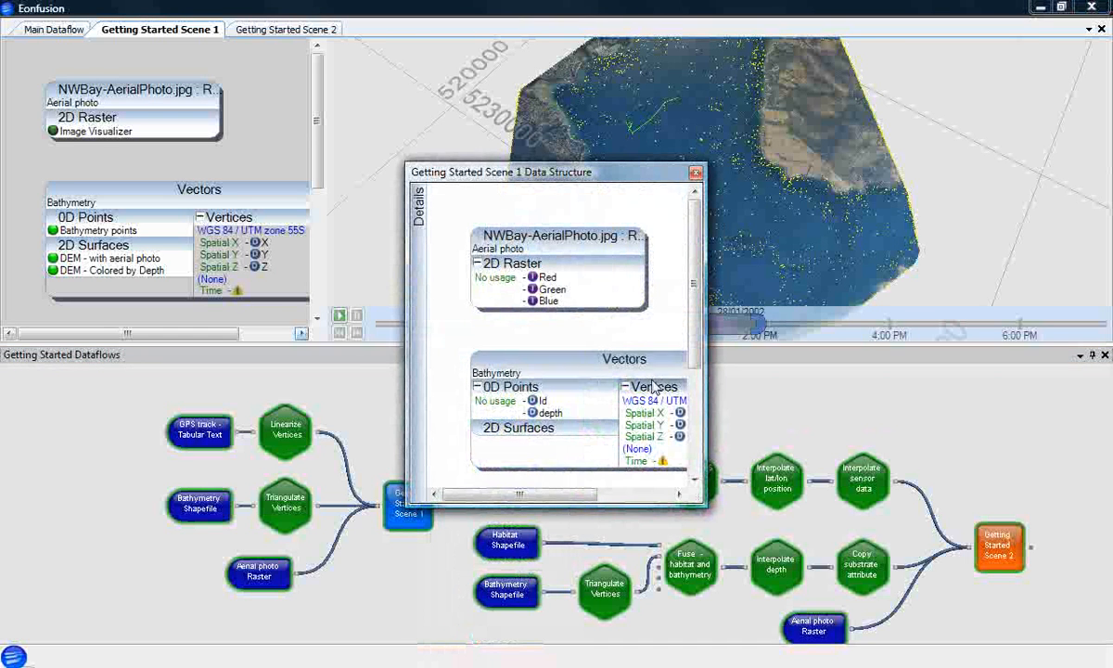
{"action": "left_click_drag", "start_coordinate": [703, 389], "coordinate": [795, 389]}
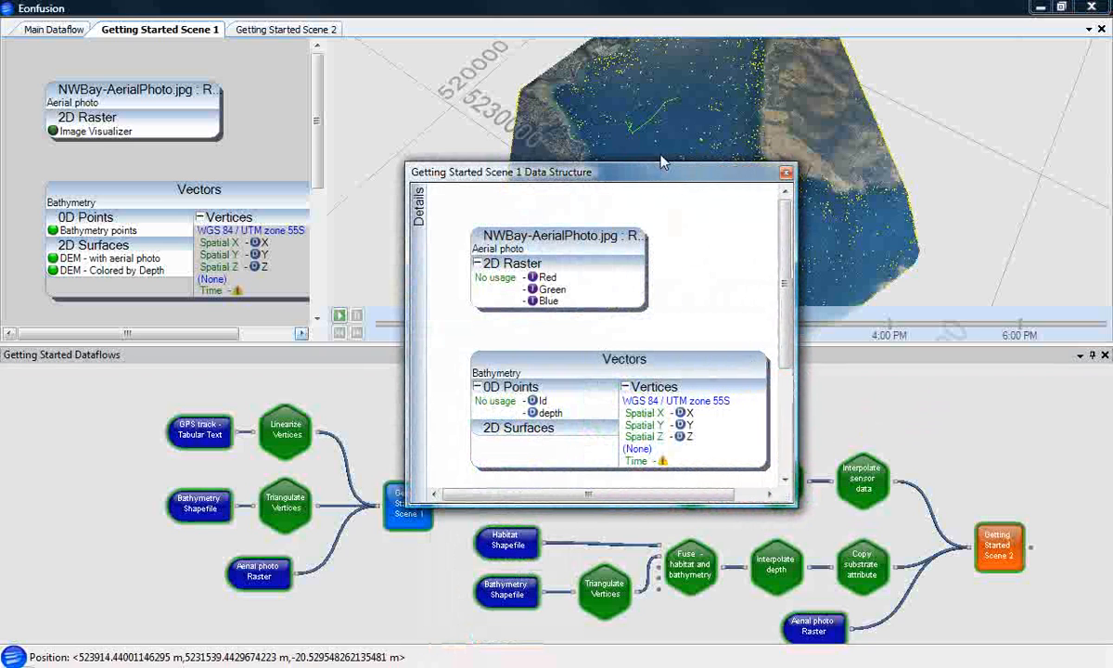
{"action": "left_click_drag", "start_coordinate": [618, 164], "coordinate": [660, 31]}
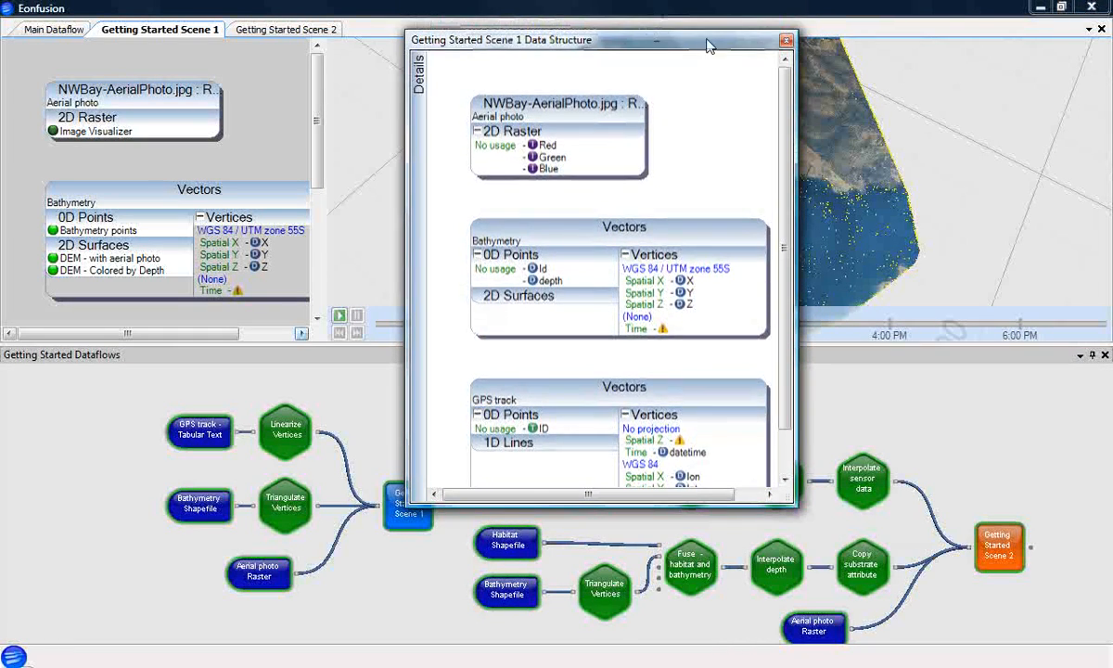
{"action": "left_click", "coordinate": [786, 37]}
Open the output data structure of Getting Started Scene 2 and enlarge its window to show the source and fused vectors
{"action": "right_click", "coordinate": [1007, 550]}
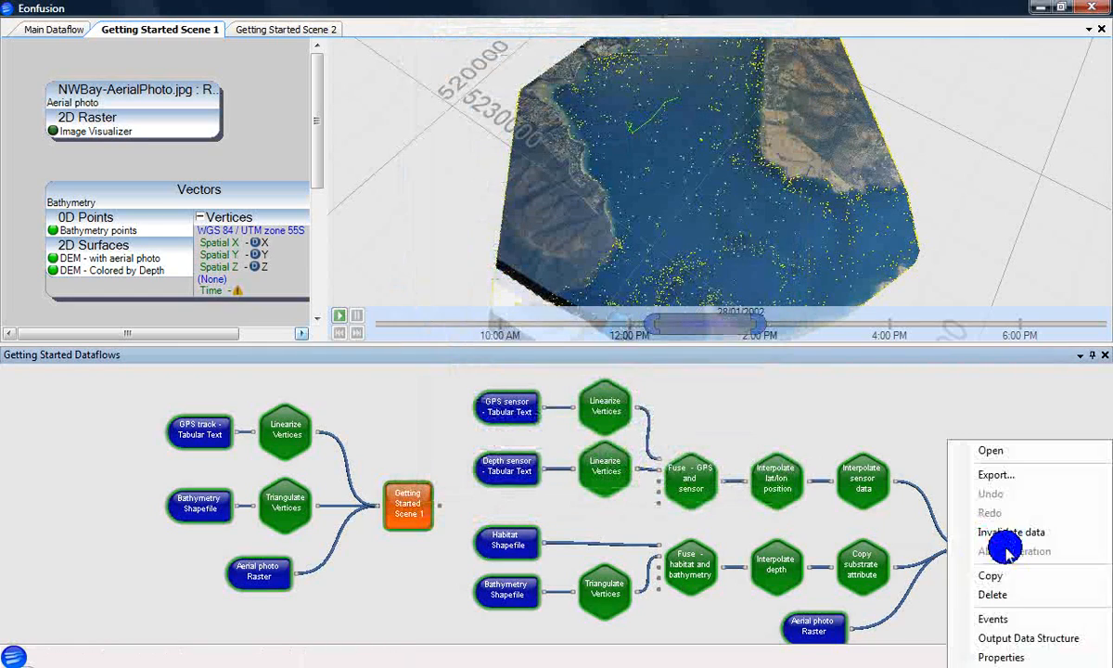
{"action": "left_click", "coordinate": [985, 598]}
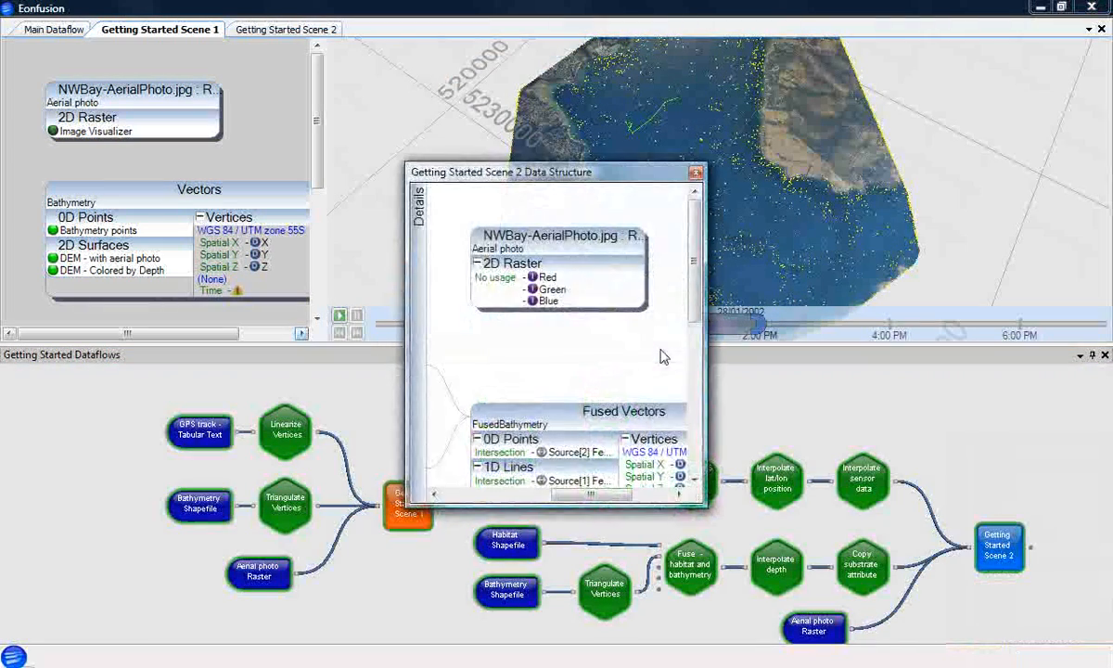
{"action": "left_click_drag", "start_coordinate": [407, 271], "coordinate": [4, 275]}
{"action": "left_click_drag", "start_coordinate": [307, 173], "coordinate": [432, 65]}
{"action": "left_click_drag", "start_coordinate": [833, 250], "coordinate": [886, 241]}
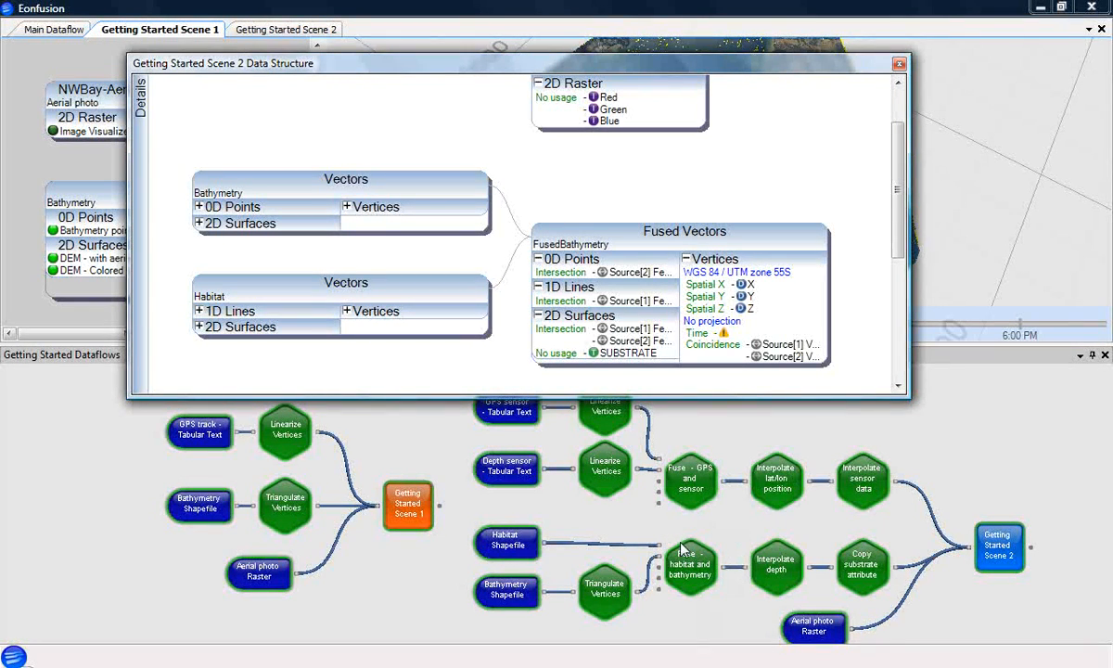
Move the Fuse - habitat and bathymetry operator slightly upward in the Scene 2 dataflow
{"action": "left_click_drag", "start_coordinate": [662, 574], "coordinate": [711, 576]}
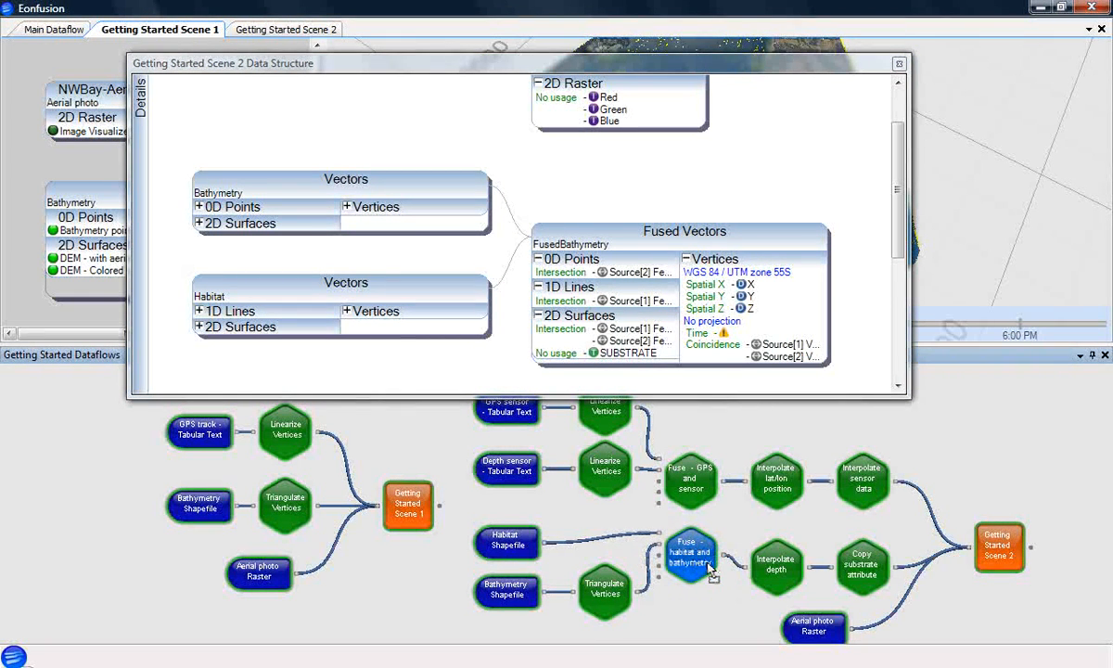
{"action": "left_click", "coordinate": [715, 601]}
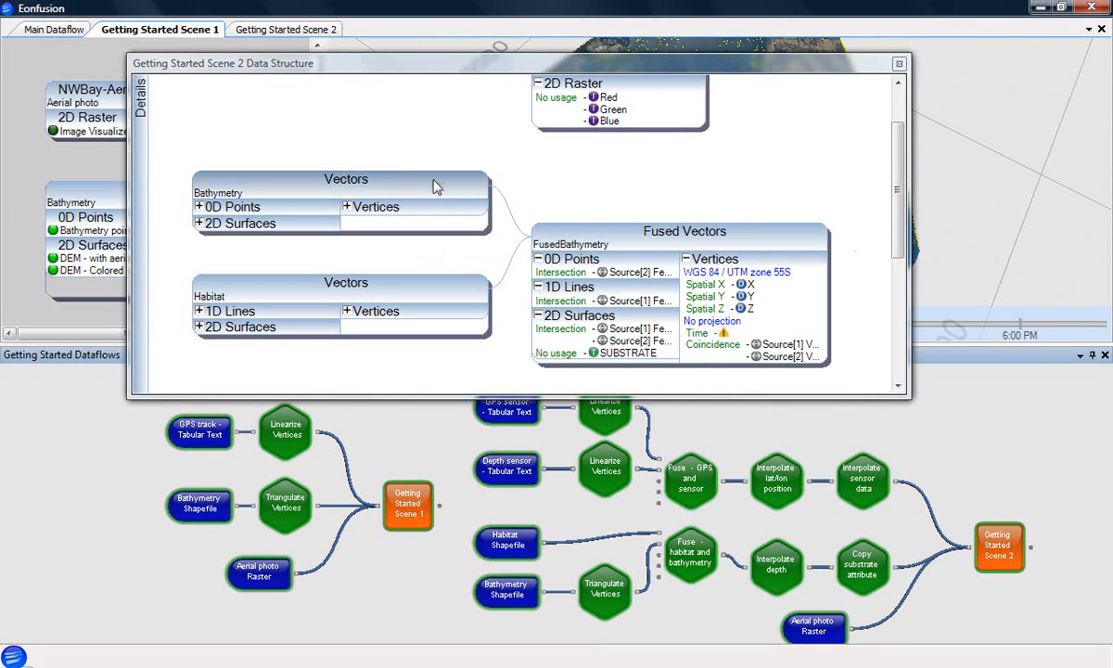
{"action": "left_click_drag", "start_coordinate": [897, 182], "coordinate": [898, 158]}
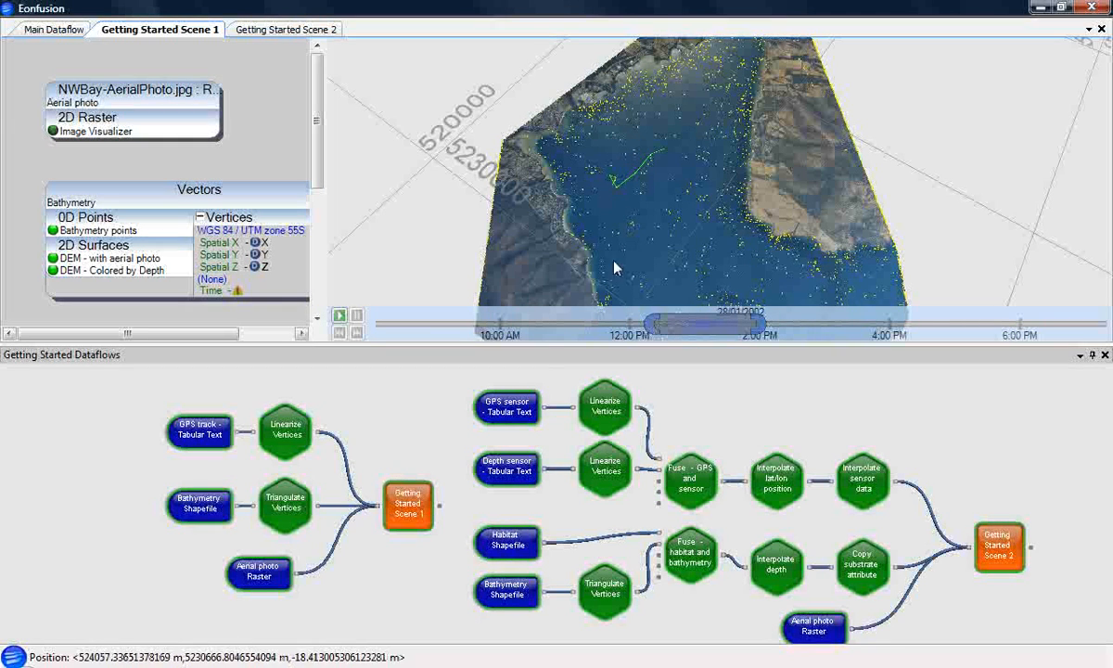
Open the output data structure of Scene 1's Aerial photo Raster and move its window clear of the 3D scene
{"action": "right_click", "coordinate": [263, 576]}
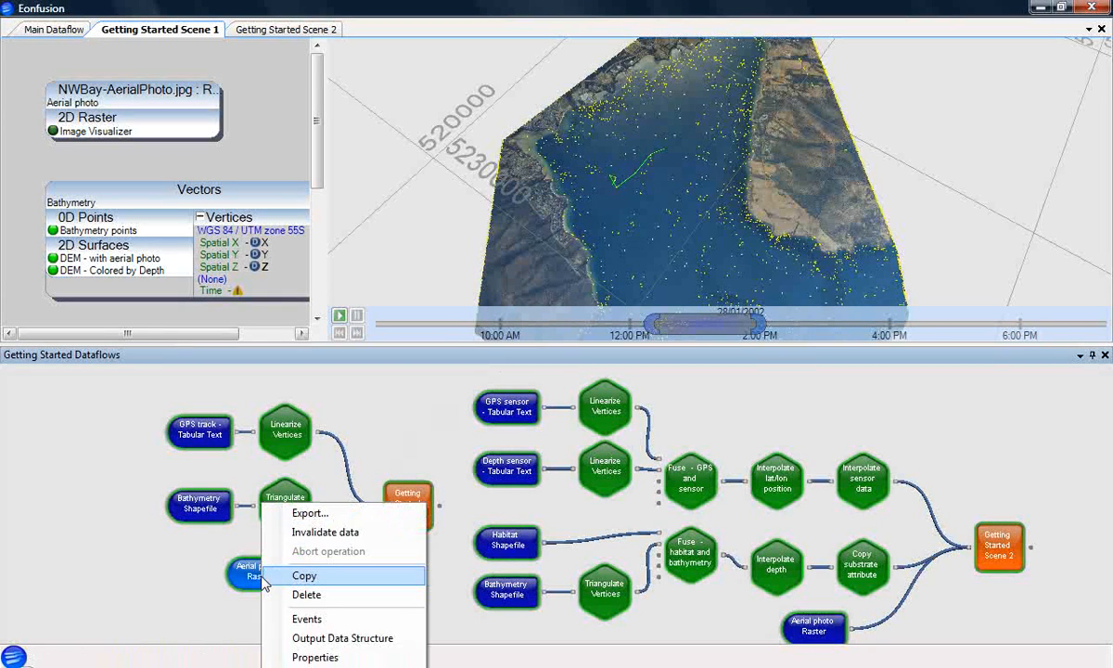
{"action": "left_click", "coordinate": [364, 638]}
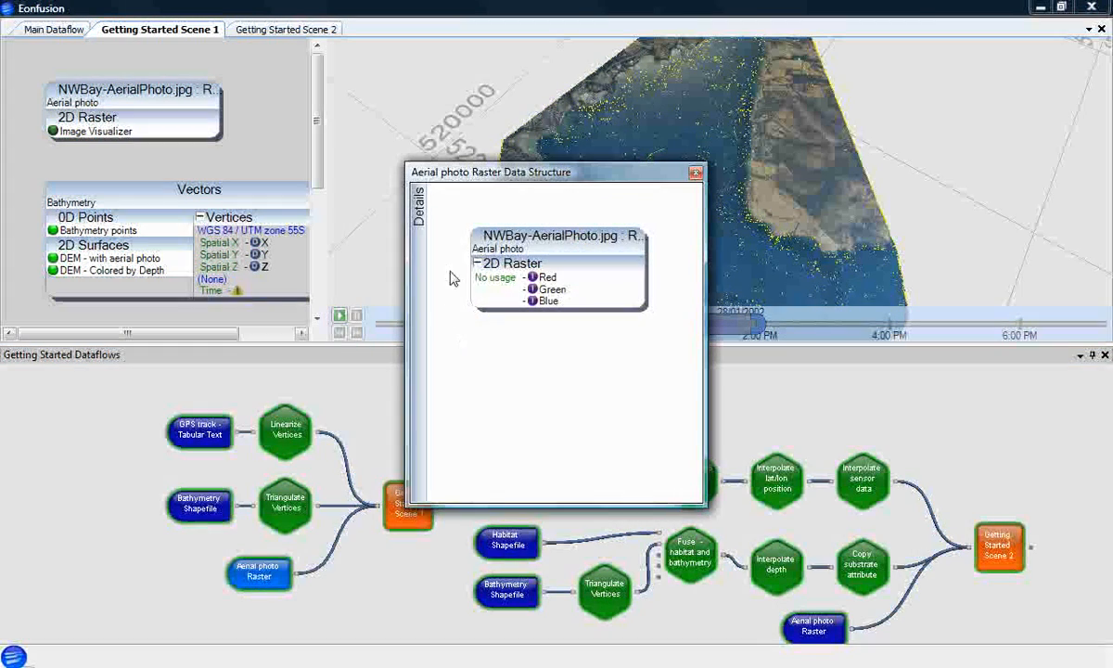
{"action": "left_click_drag", "start_coordinate": [467, 172], "coordinate": [191, 203]}
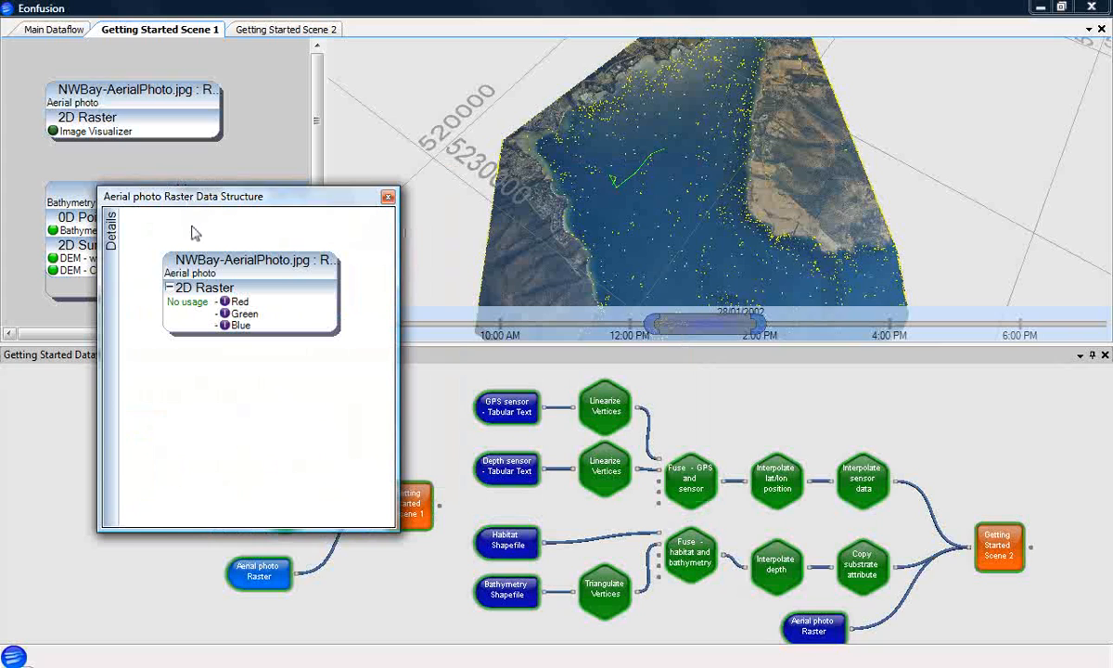
Examine the individual raster cells of the aerial photo at close range in Scene 1
{"action": "scroll", "coordinate": [676, 221], "scroll_direction": "up", "scroll_amount": 5}
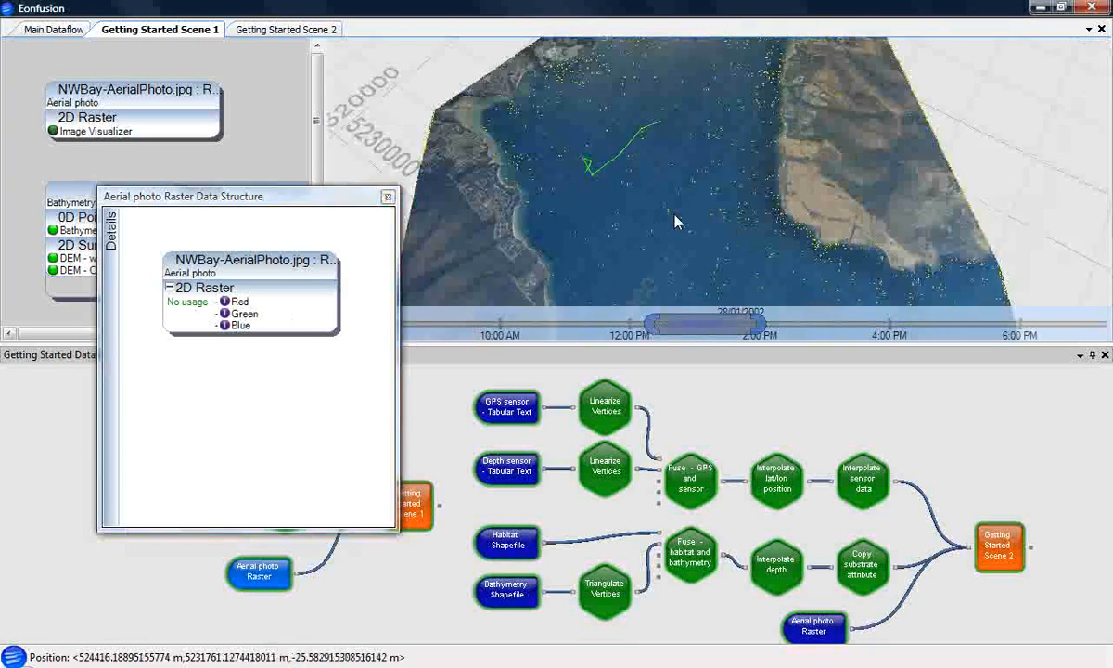
{"action": "left_click_drag", "start_coordinate": [675, 221], "coordinate": [1047, 227]}
{"action": "scroll", "coordinate": [672, 243], "scroll_direction": "up", "scroll_amount": 5}
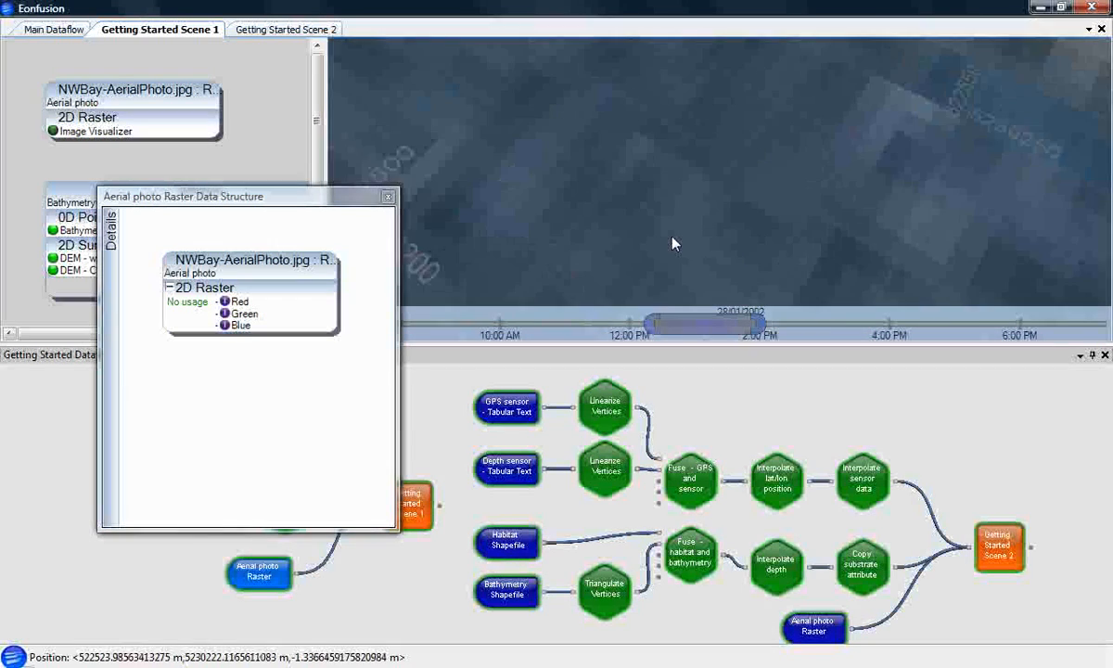
{"action": "left_click_drag", "start_coordinate": [673, 237], "coordinate": [642, 242]}
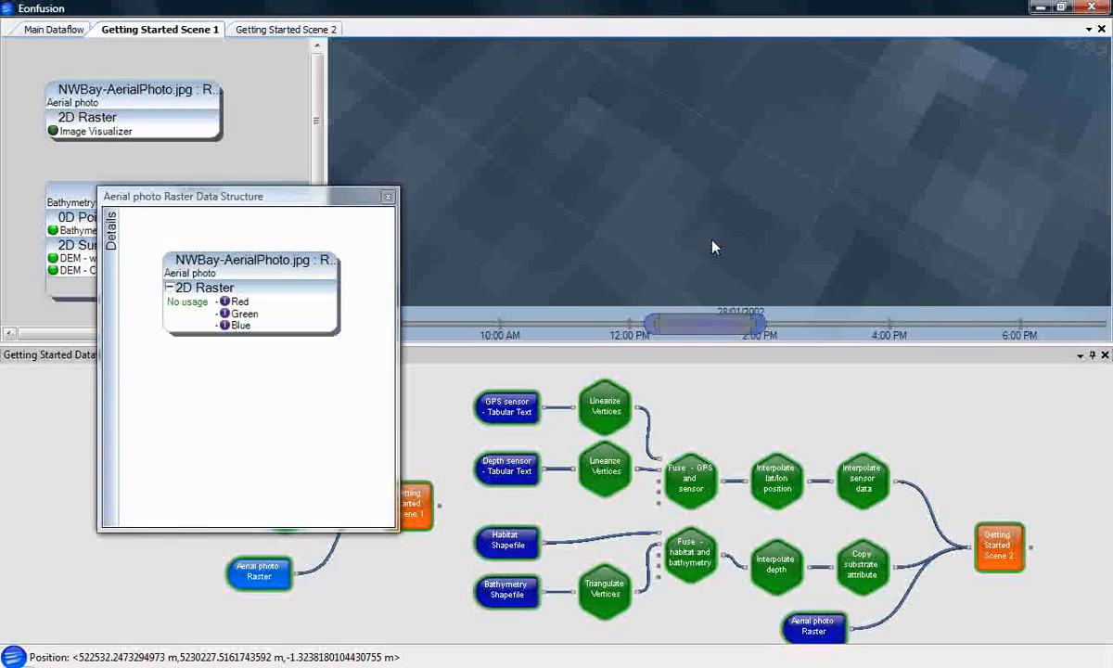
{"action": "scroll", "coordinate": [714, 247], "scroll_direction": "down", "scroll_amount": 5}
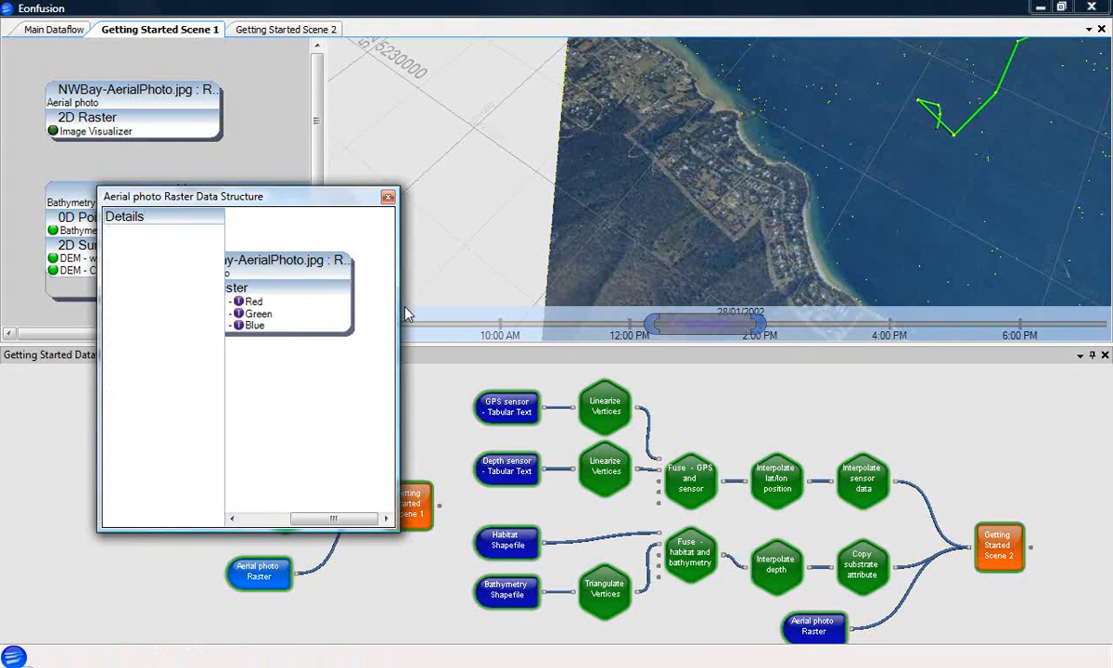
Show the details beside the Aerial photo Raster data structure in a wider window and inspect its 2D Raster
{"action": "left_click_drag", "start_coordinate": [402, 305], "coordinate": [558, 304]}
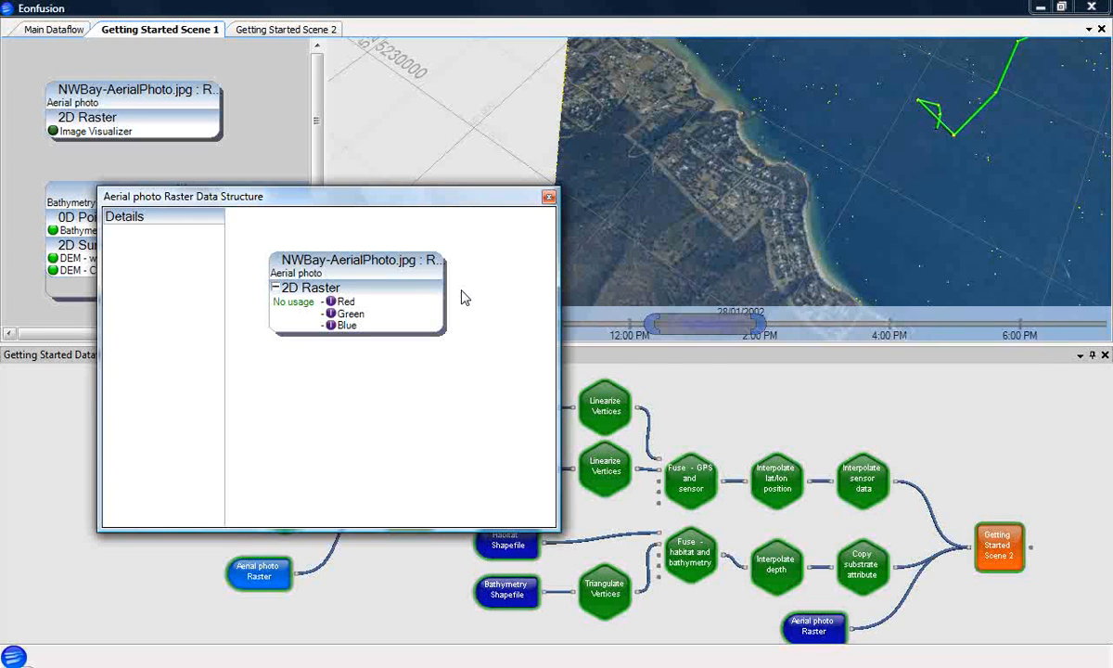
{"action": "left_click", "coordinate": [428, 291]}
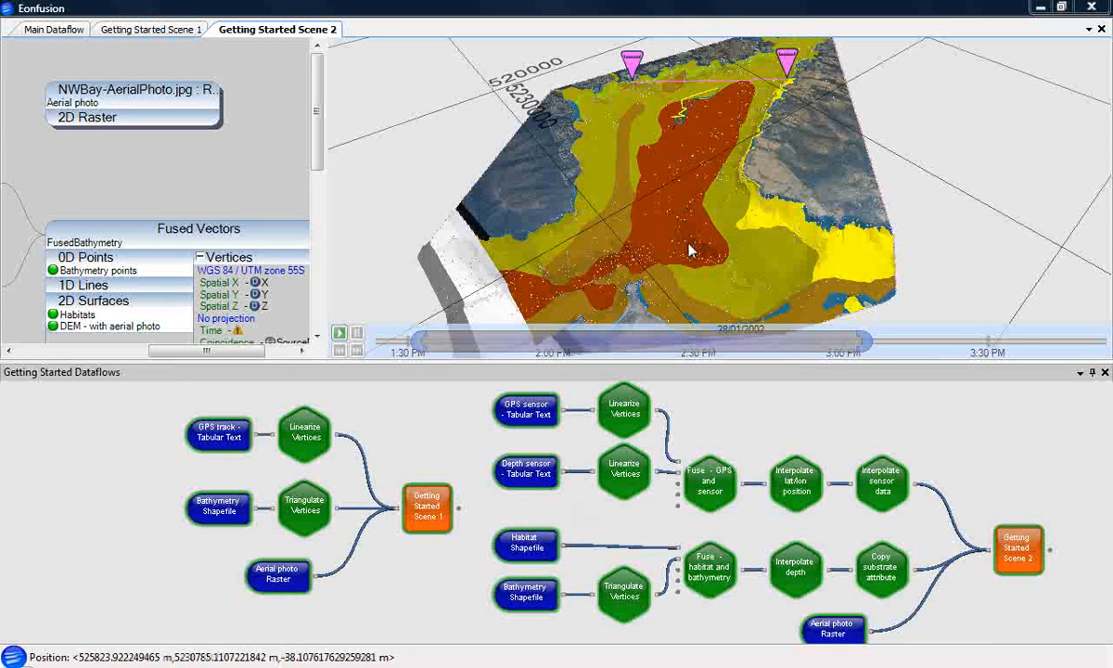
Add a new Scene view near the Habitat Shapefile in the dataflow and connect the shapefile's output to it
{"action": "middle_click_drag", "start_coordinate": [713, 216], "coordinate": [795, 206]}
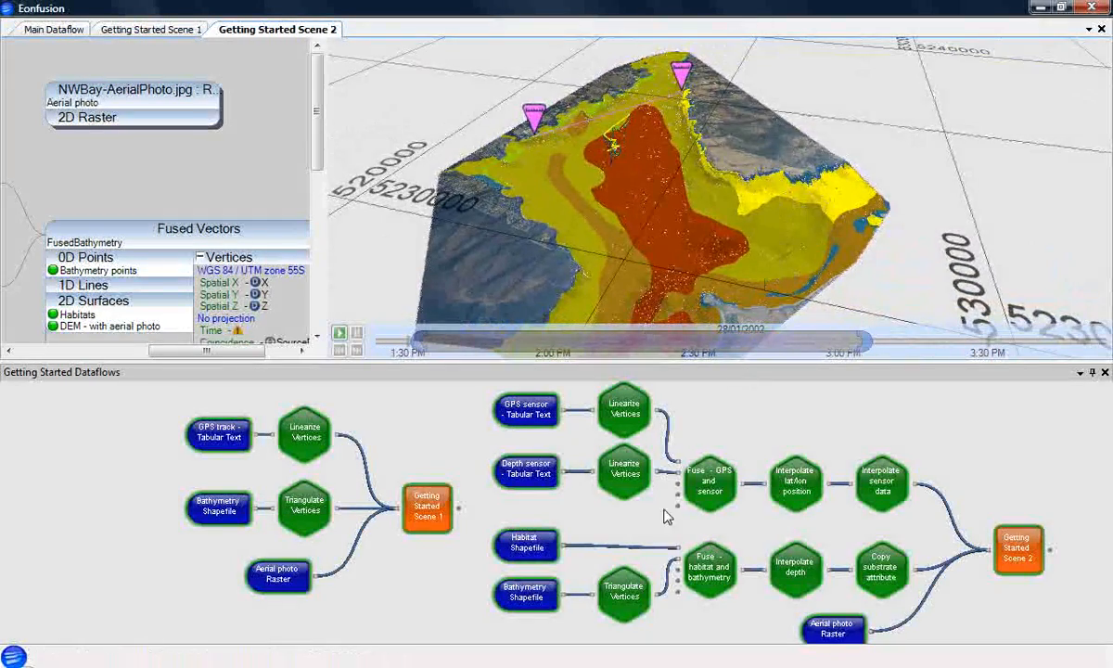
{"action": "scroll", "coordinate": [533, 552], "scroll_direction": "up", "scroll_amount": 2}
{"action": "scroll", "coordinate": [533, 552], "scroll_direction": "up", "scroll_amount": 2}
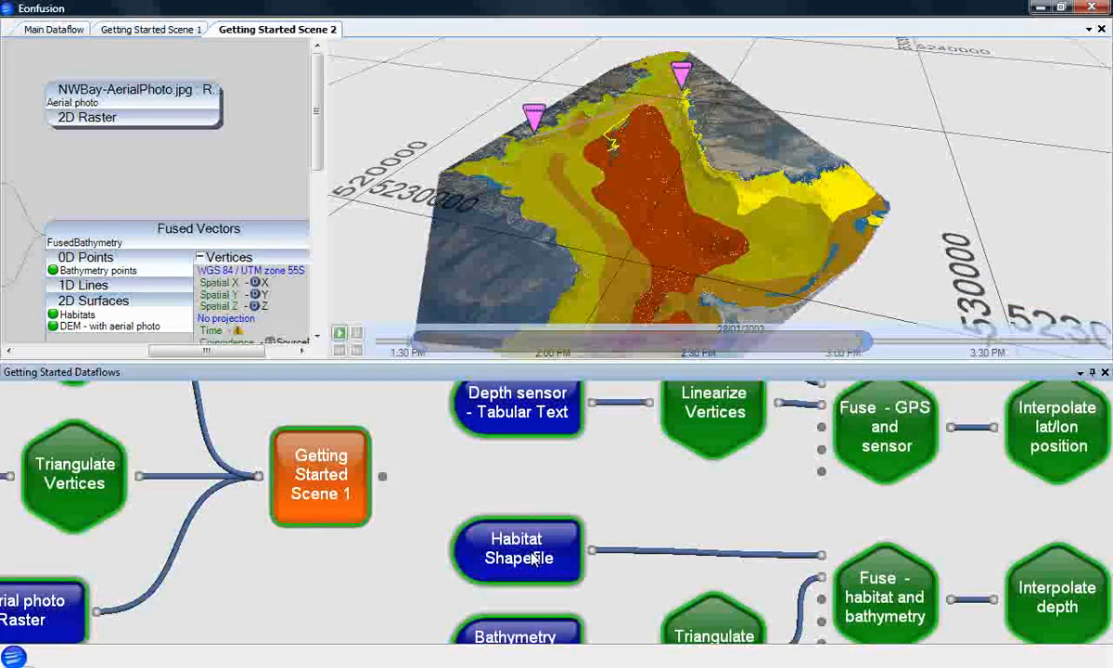
{"action": "right_click", "coordinate": [625, 500]}
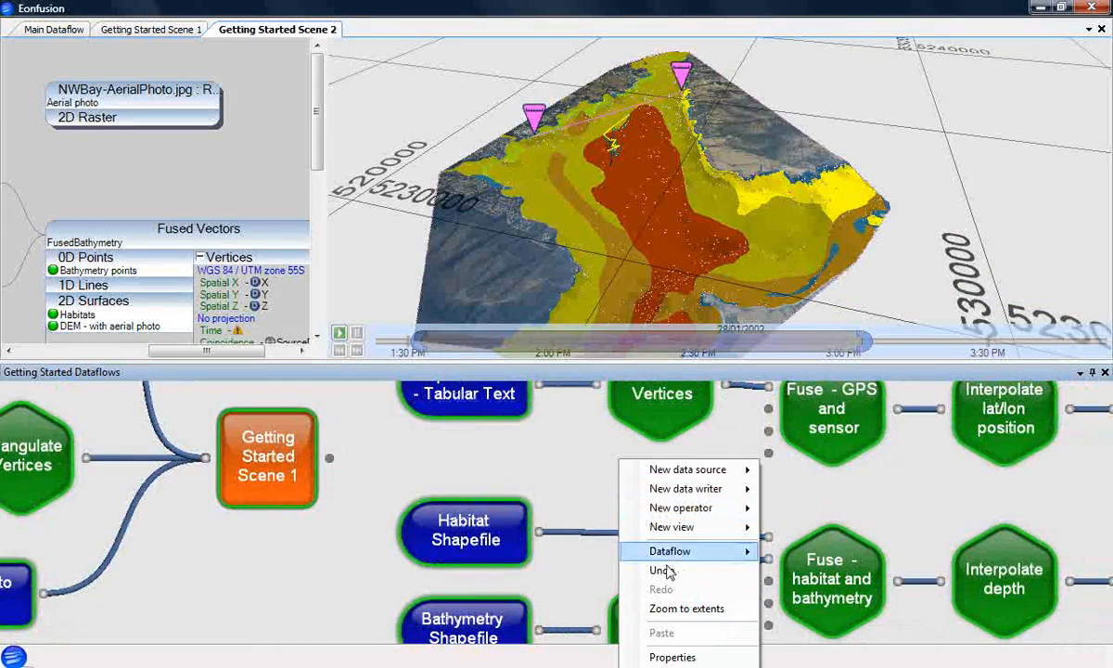
{"action": "mouse_move", "coordinate": [650, 526]}
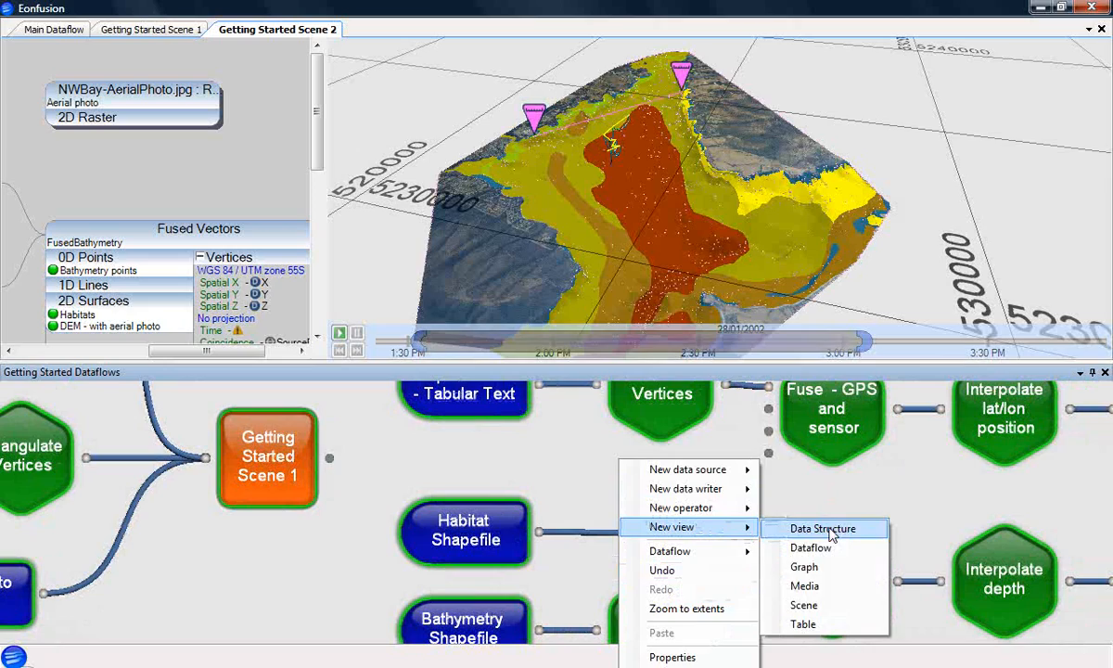
{"action": "left_click", "coordinate": [805, 604]}
{"action": "left_click_drag", "start_coordinate": [539, 534], "coordinate": [548, 486]}
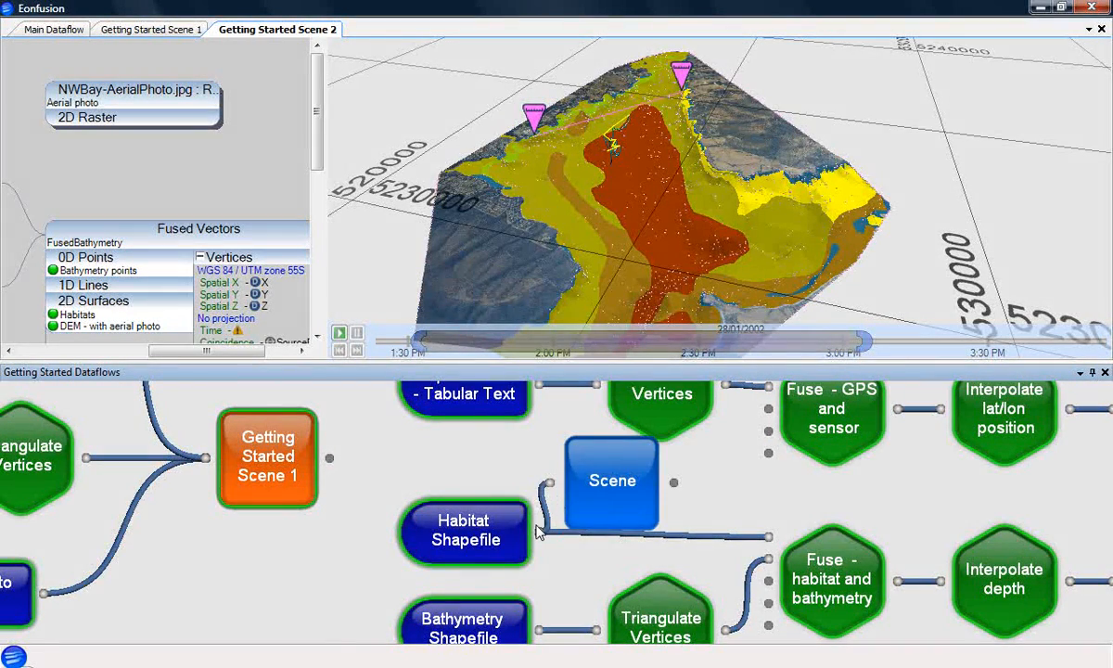
Inspect the output data structure of the Habitat Shapefile in a widened window
{"action": "right_click", "coordinate": [455, 509]}
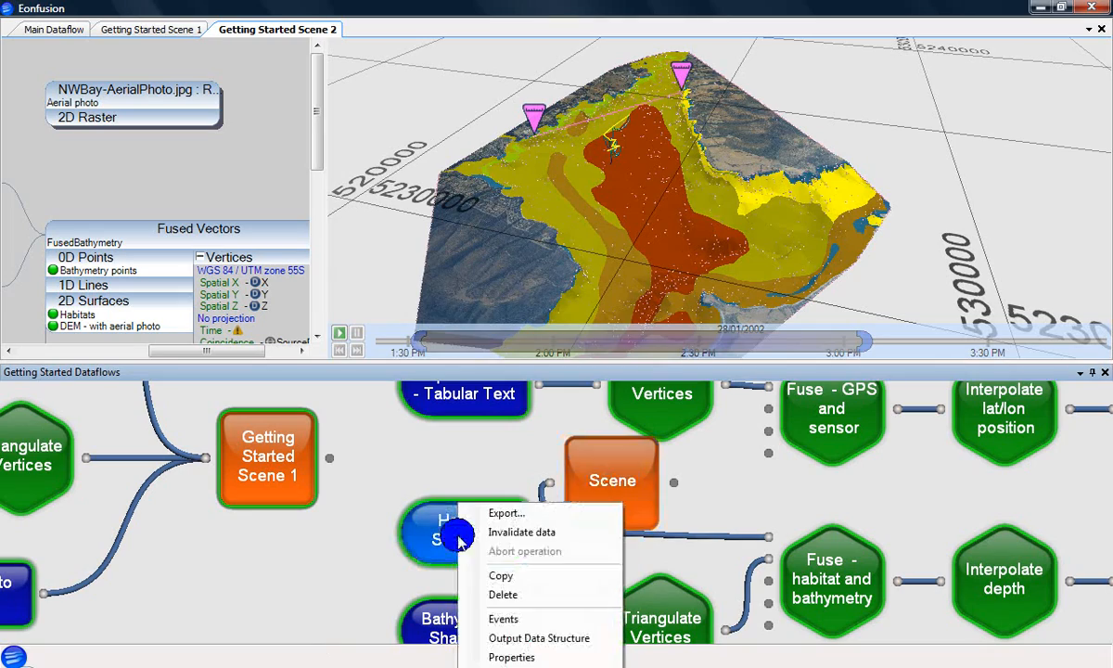
{"action": "left_click", "coordinate": [510, 639]}
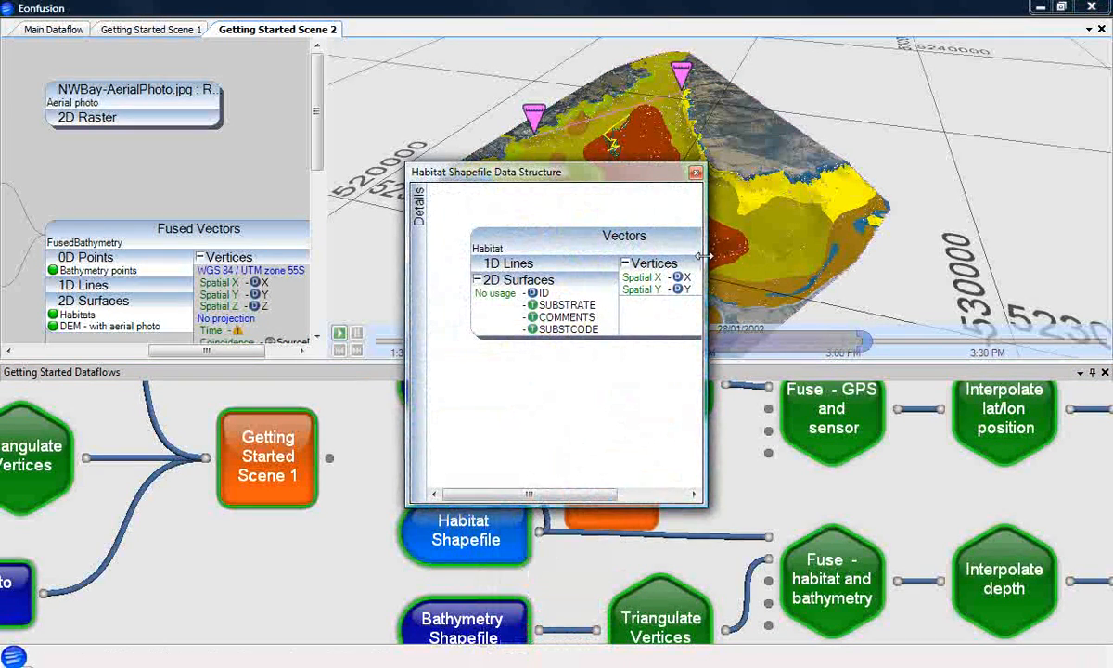
{"action": "left_click_drag", "start_coordinate": [705, 251], "coordinate": [842, 250]}
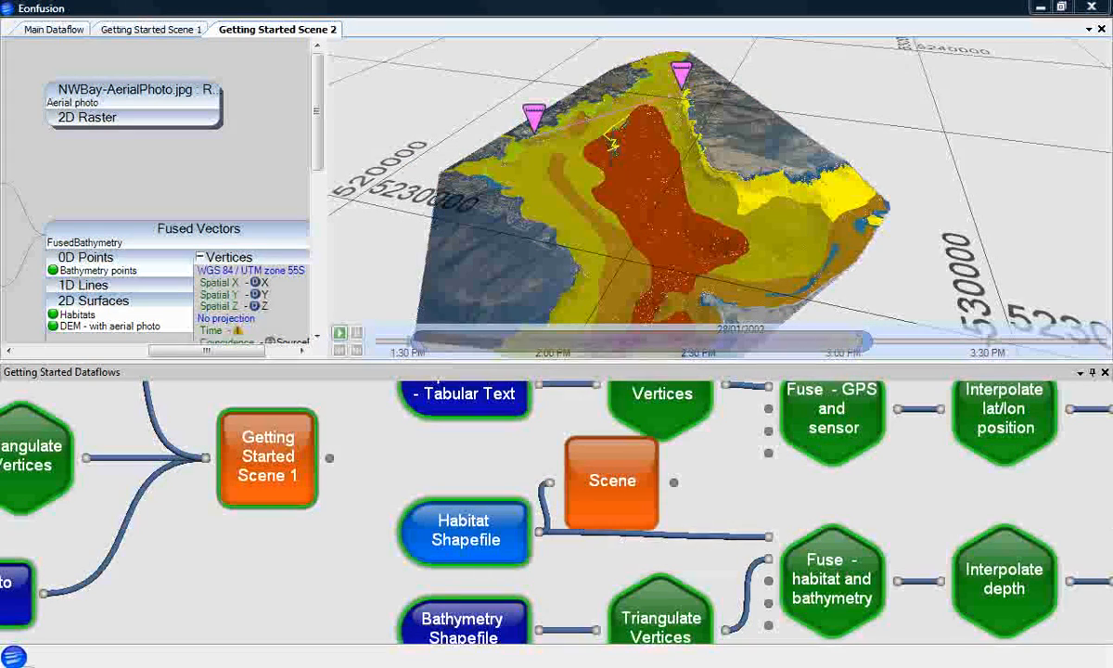
Open the new Scene and add a visualizer for the Habitat dataset's 2D Surfaces
{"action": "left_click", "coordinate": [608, 475]}
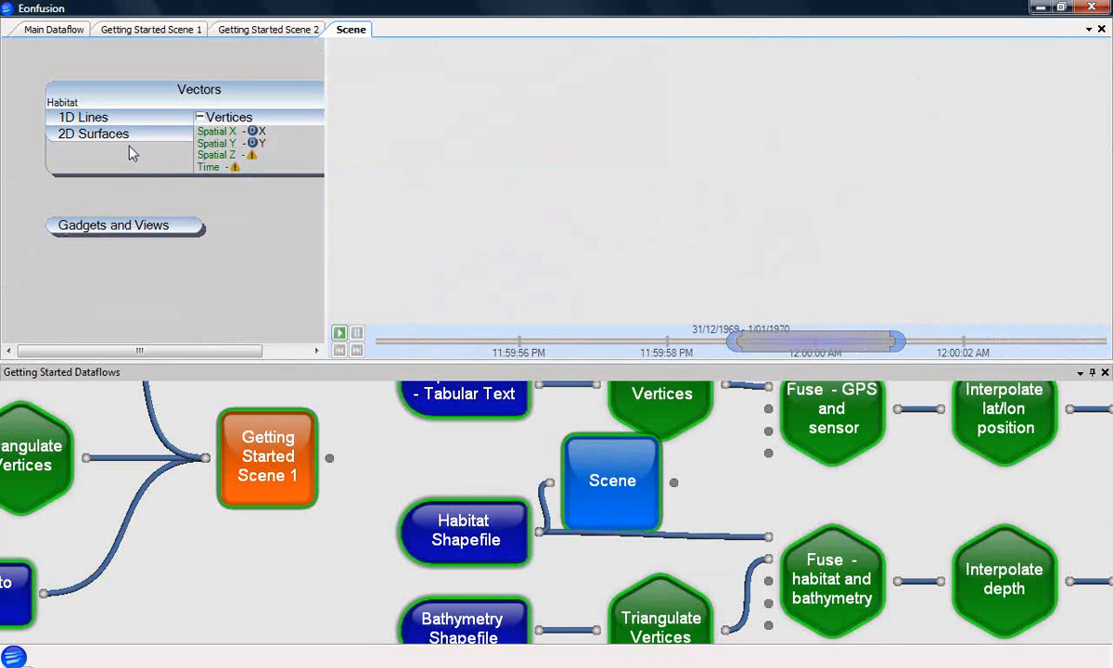
{"action": "right_click", "coordinate": [120, 136]}
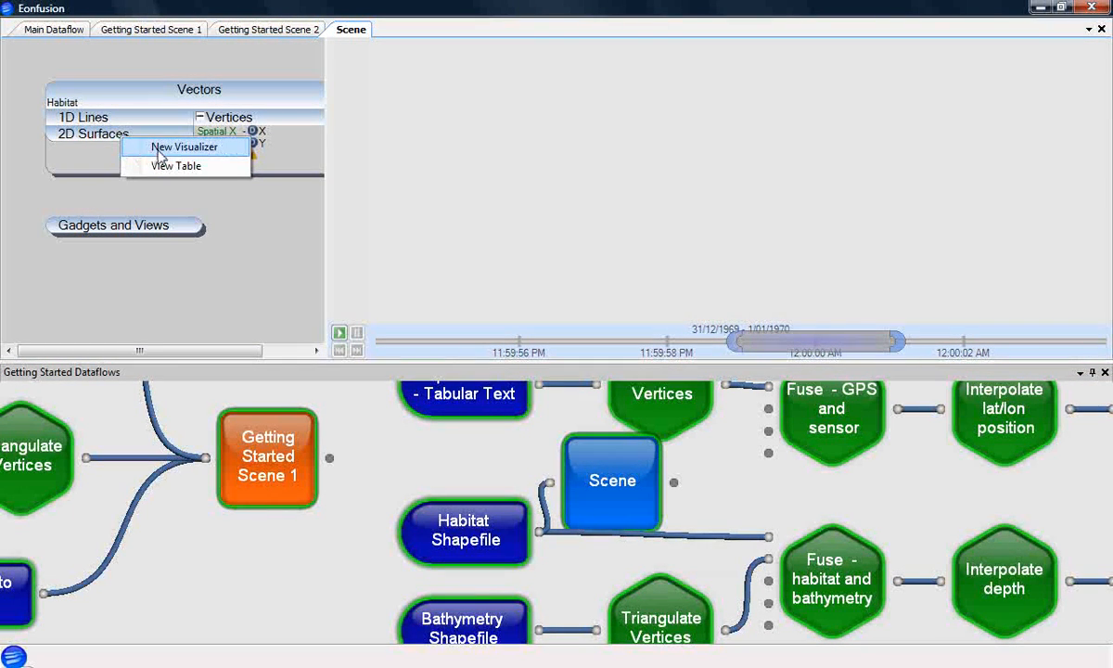
{"action": "left_click", "coordinate": [154, 148]}
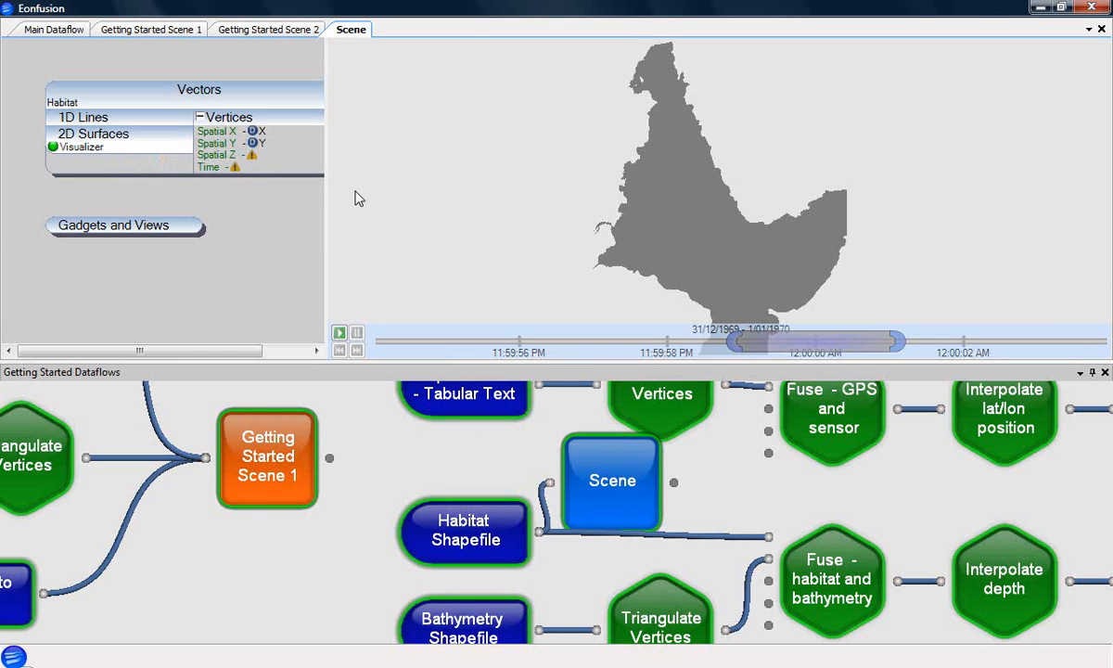
{"action": "left_click_drag", "start_coordinate": [733, 243], "coordinate": [694, 171]}
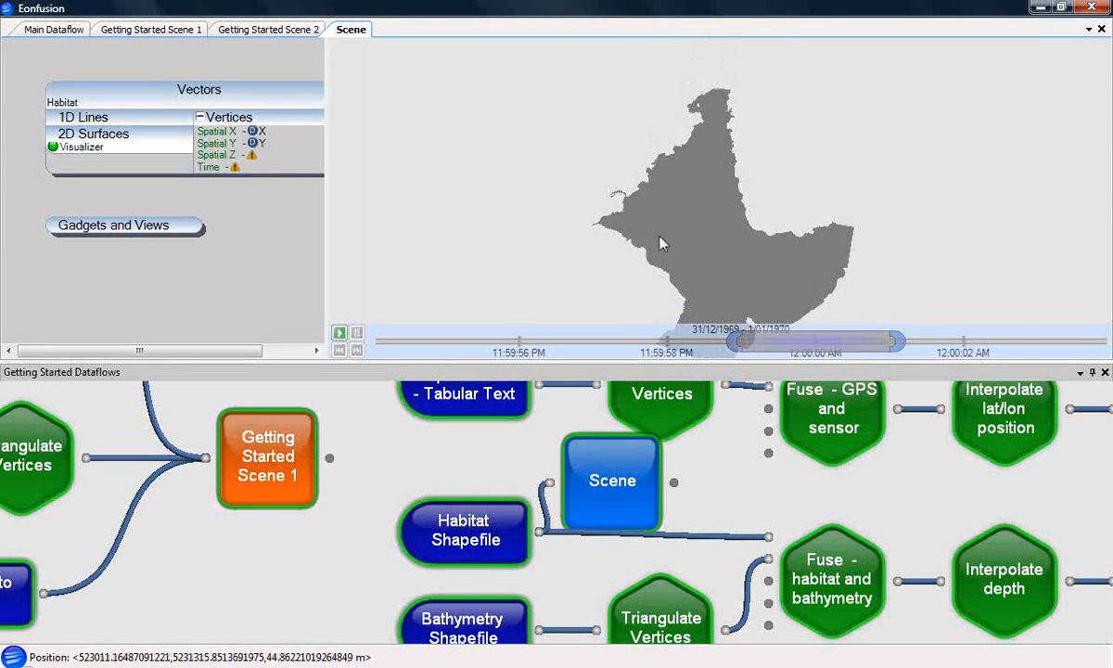
{"action": "scroll", "coordinate": [676, 237], "scroll_direction": "up", "scroll_amount": 3}
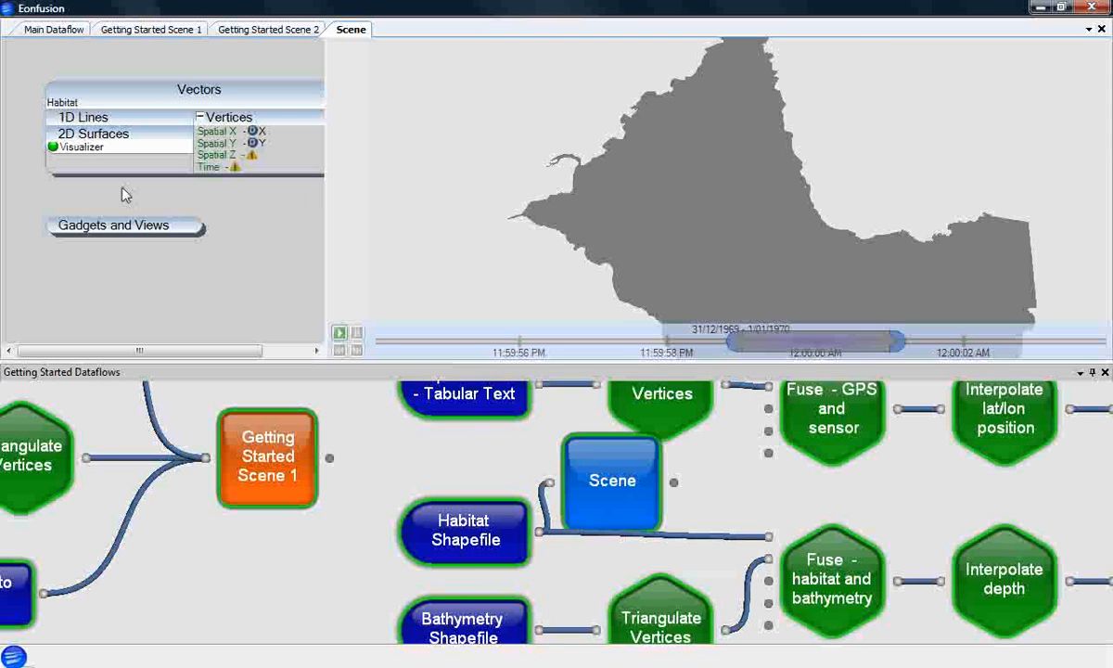
Review the scene axis mapping in the properties of the 2D Surfaces visualizer
{"action": "right_click", "coordinate": [92, 151]}
{"action": "left_click", "coordinate": [161, 311]}
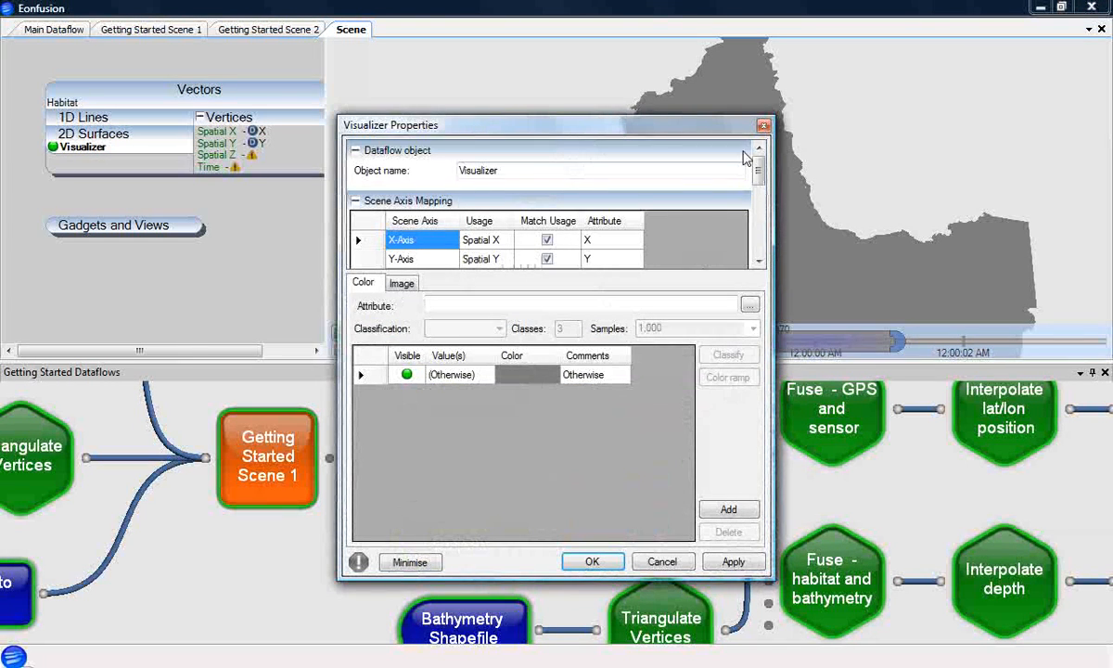
{"action": "left_click_drag", "start_coordinate": [731, 116], "coordinate": [729, 60]}
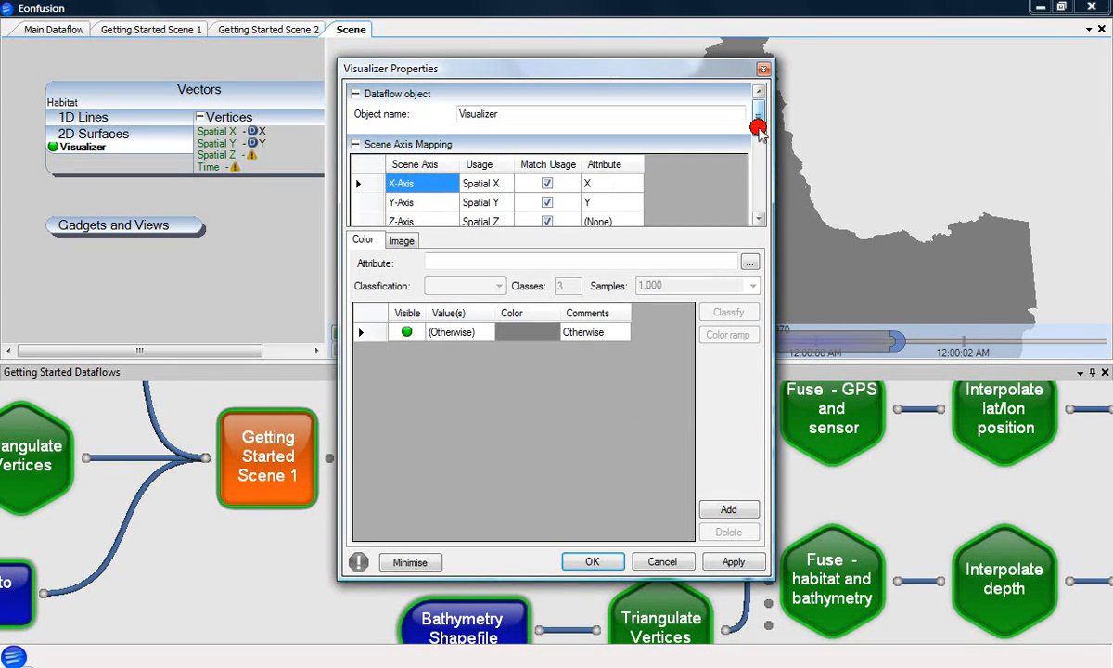
{"action": "left_click_drag", "start_coordinate": [759, 127], "coordinate": [759, 136]}
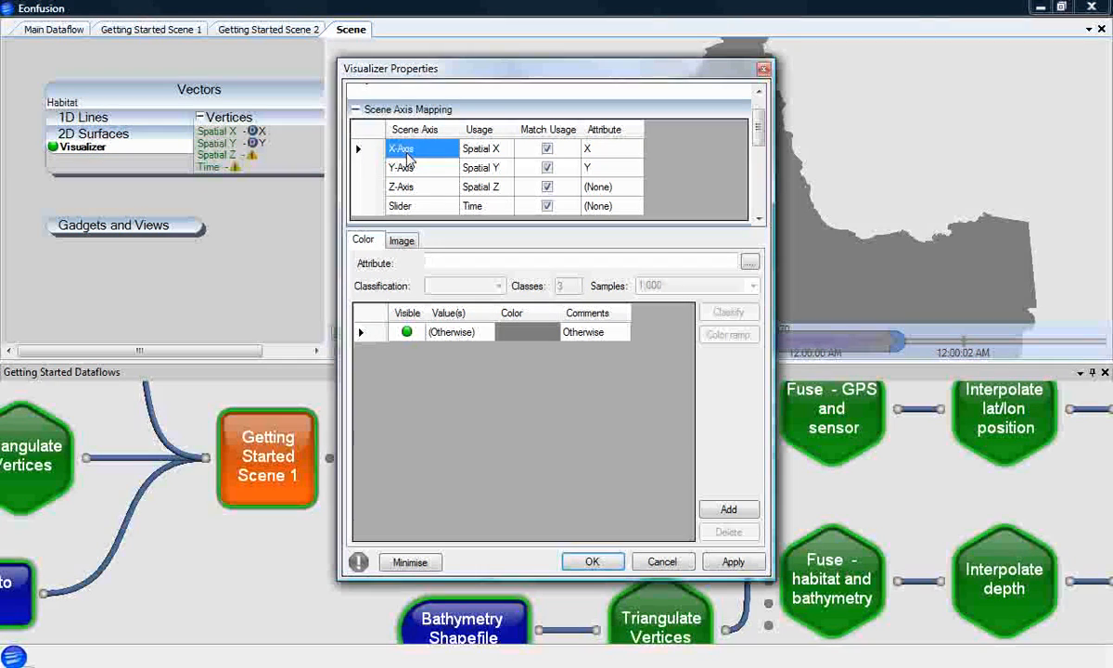
{"action": "left_click", "coordinate": [587, 560]}
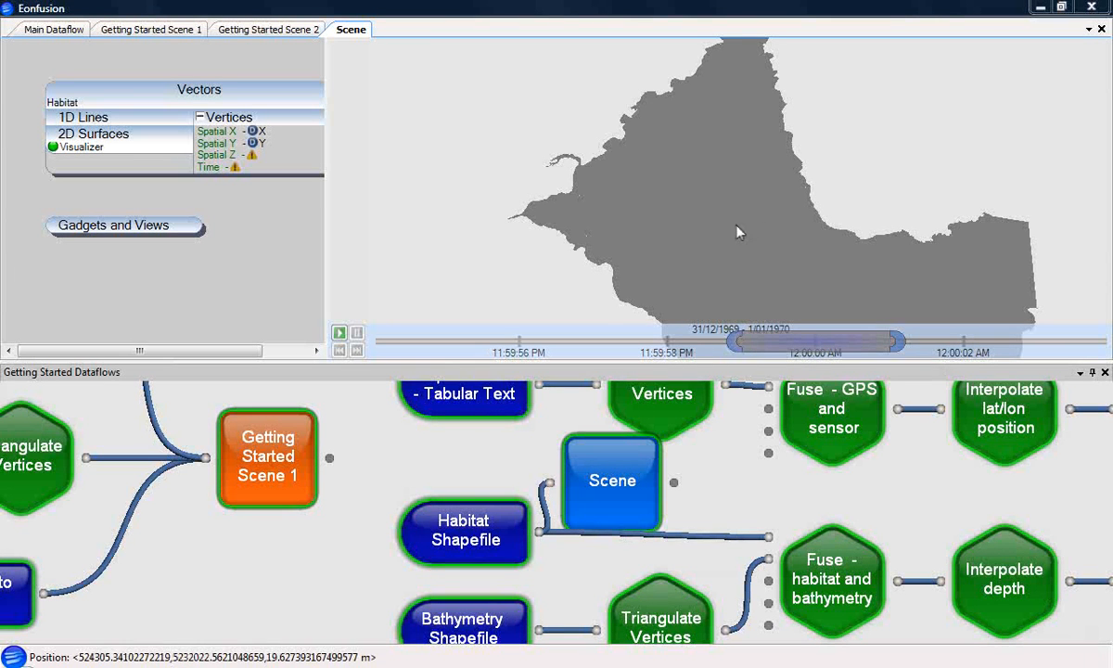
Select several individual habitat surfaces one after another in the new scene, ending with the narrow elongated one
{"action": "left_click_drag", "start_coordinate": [728, 231], "coordinate": [774, 196]}
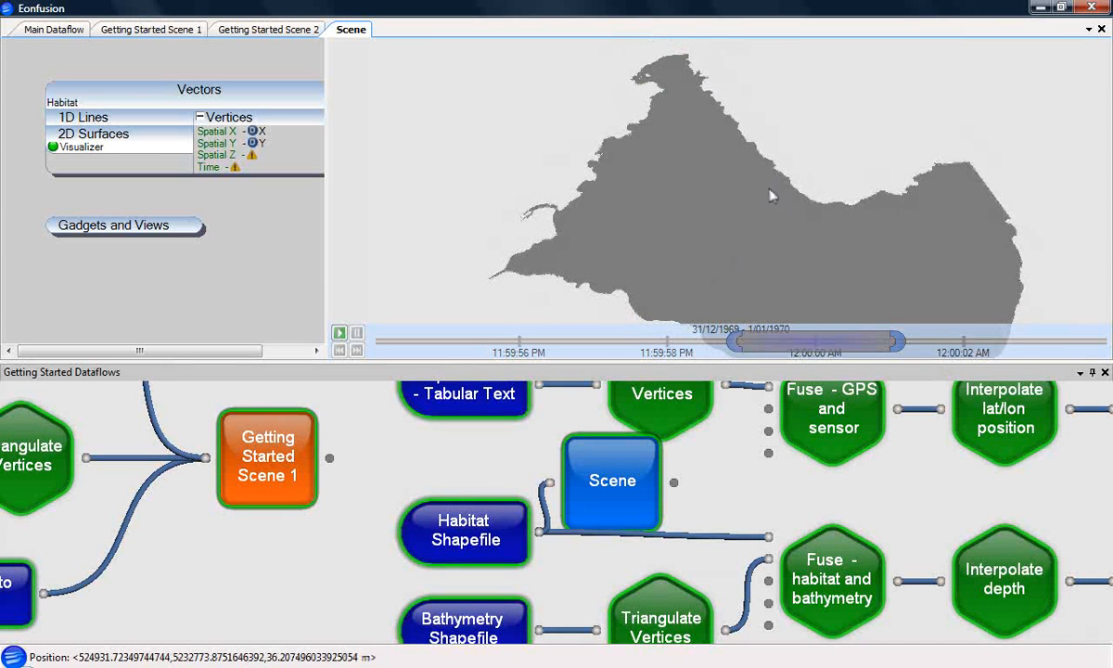
{"action": "left_click_drag", "start_coordinate": [695, 200], "coordinate": [696, 200]}
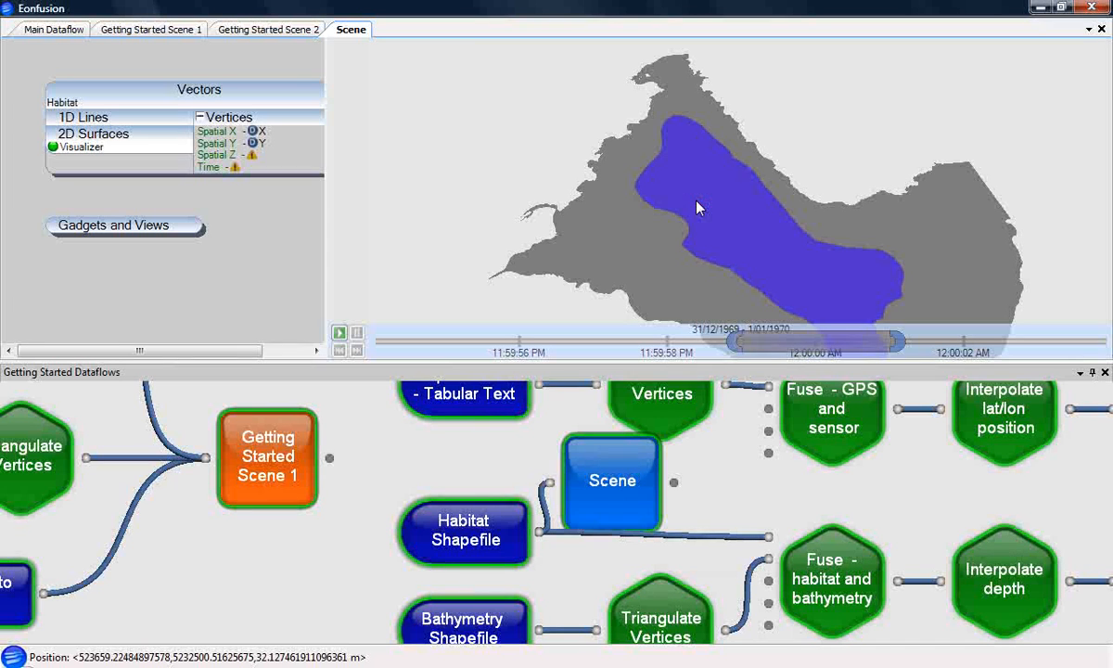
{"action": "left_click", "coordinate": [840, 219]}
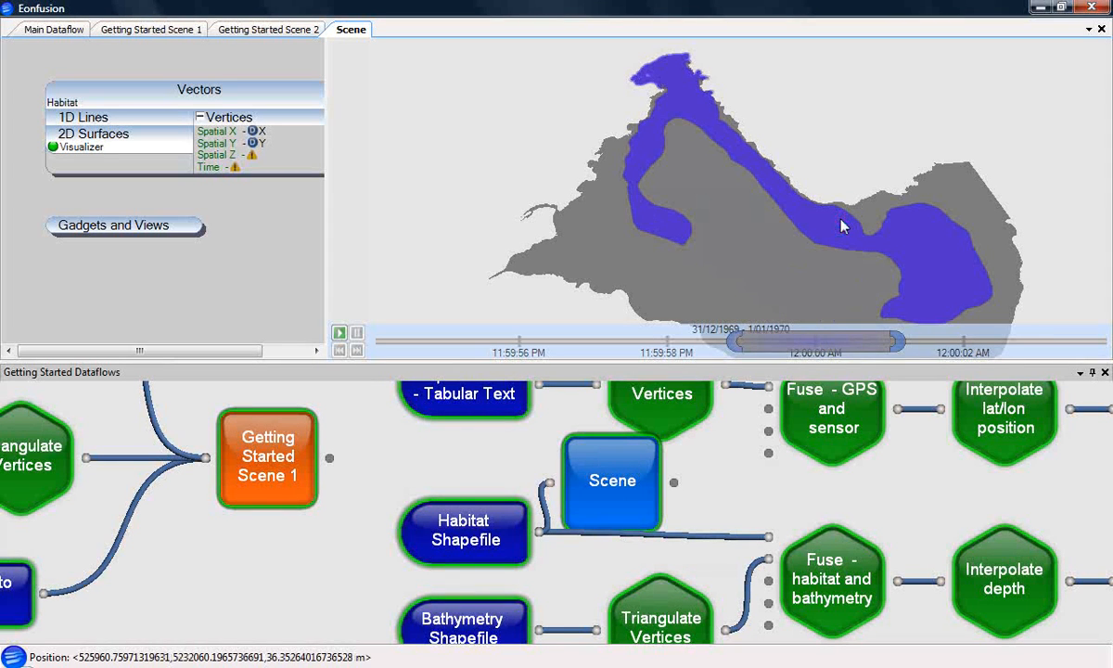
{"action": "left_click", "coordinate": [721, 277]}
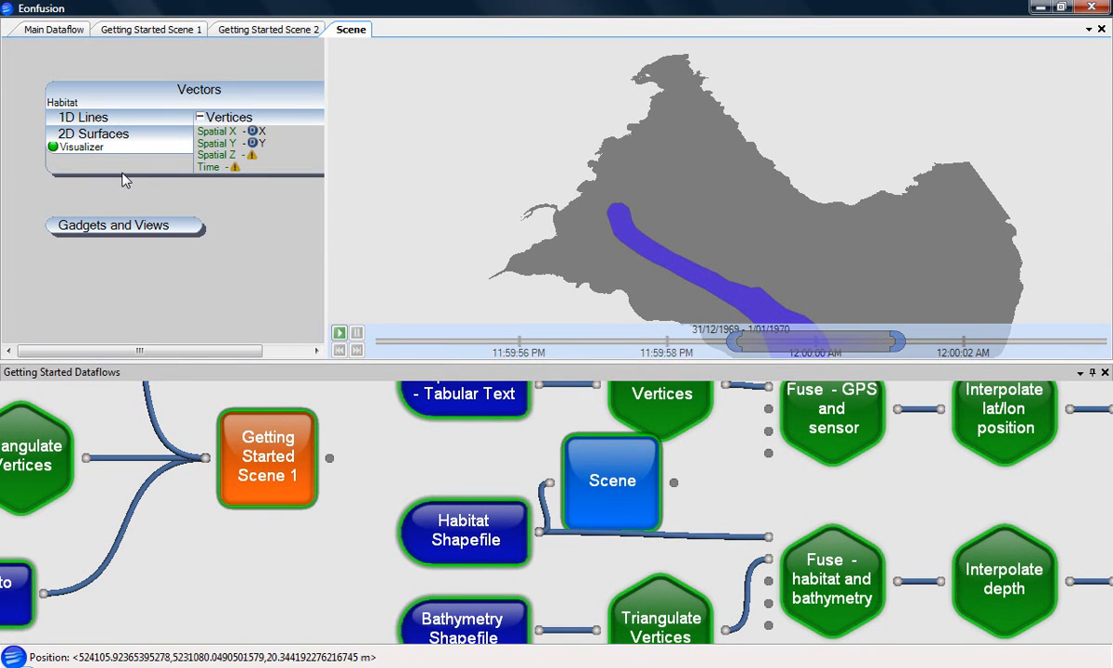
View the attribute table of the Habitat 2D Surfaces through the visualizer's output data structure, and close both the structure and the table
{"action": "right_click", "coordinate": [96, 153]}
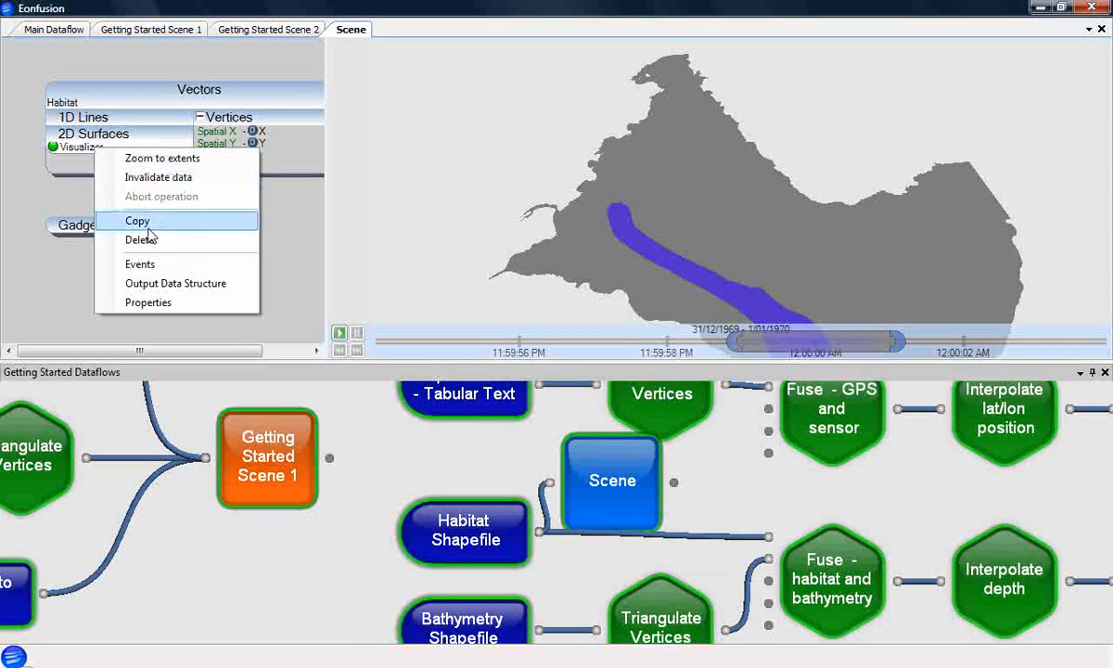
{"action": "left_click", "coordinate": [163, 285]}
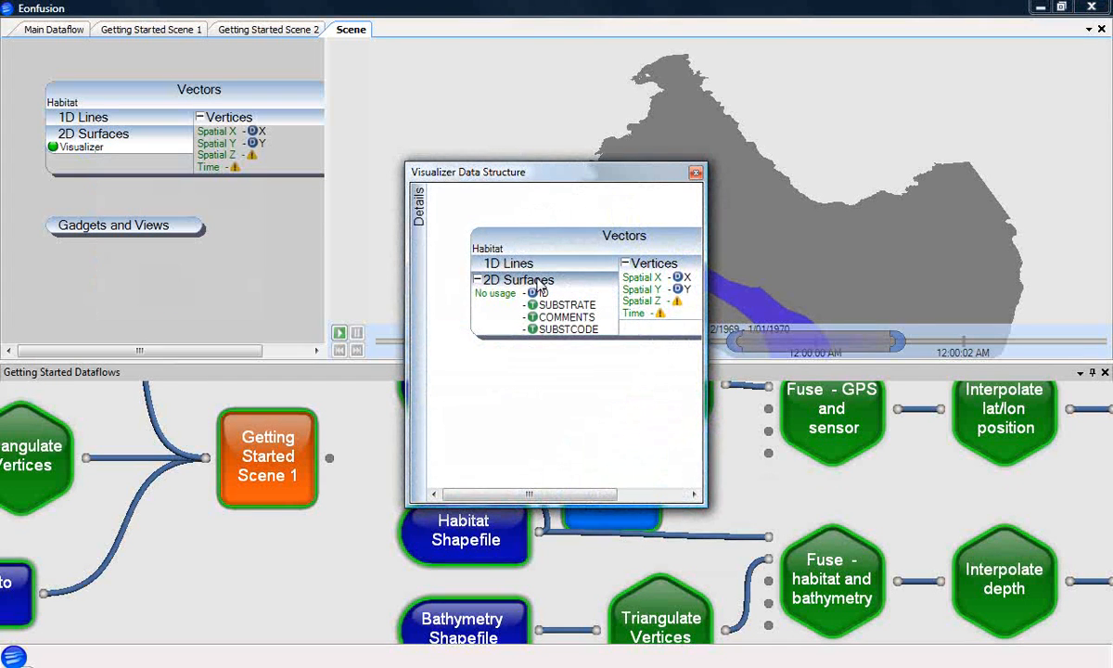
{"action": "right_click", "coordinate": [535, 277]}
{"action": "left_click", "coordinate": [586, 289]}
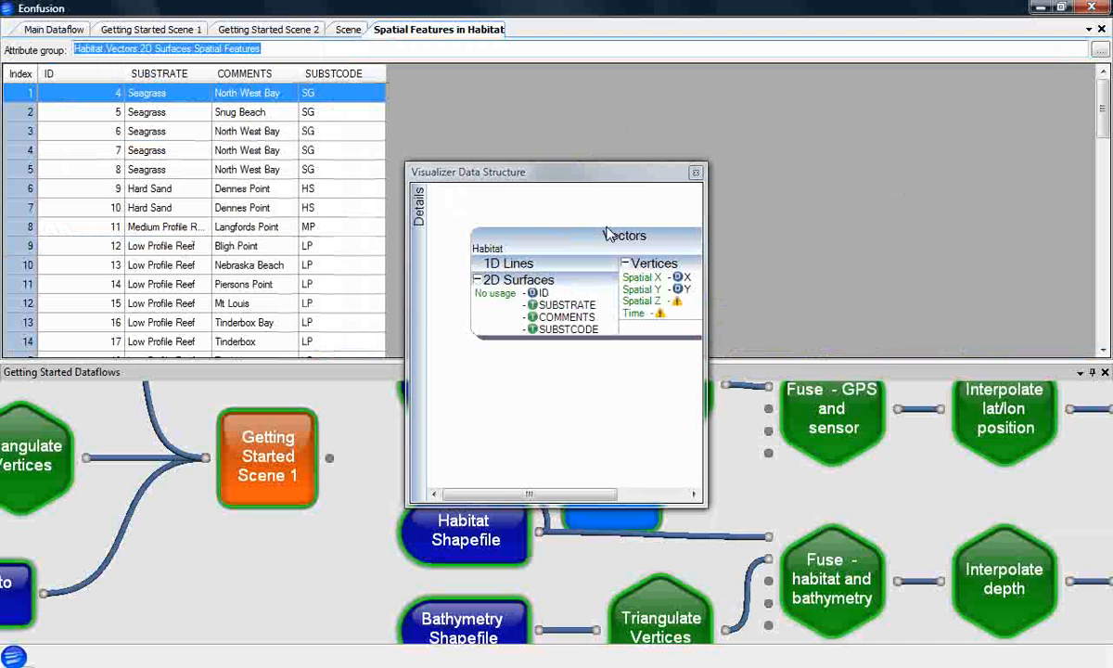
{"action": "left_click", "coordinate": [696, 173]}
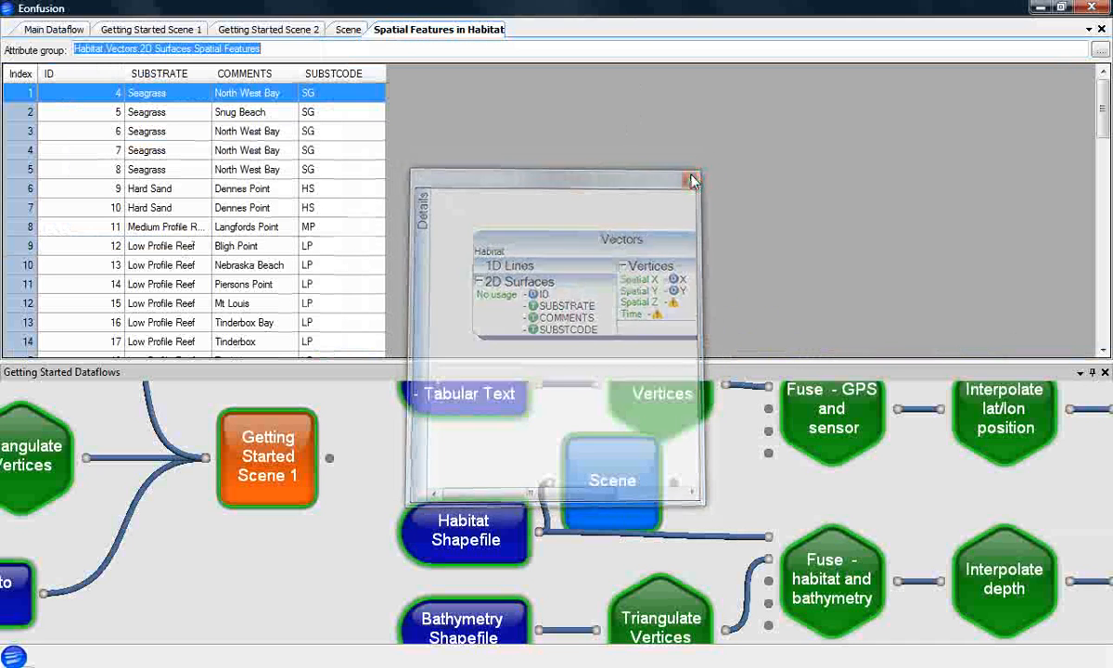
{"action": "left_click_drag", "start_coordinate": [1105, 113], "coordinate": [1095, 163]}
{"action": "right_click", "coordinate": [415, 23]}
{"action": "left_click", "coordinate": [445, 41]}
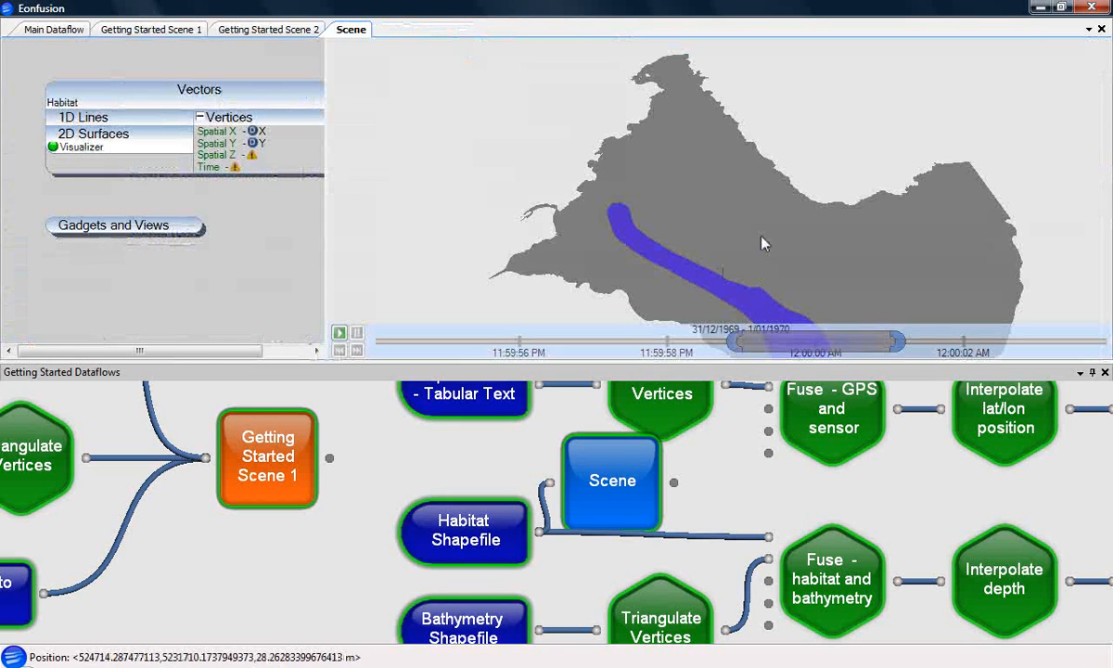
Hide the 2D Surfaces visualizer and add a visualizer for the Habitat dataset's 1D Lines
{"action": "mouse_move", "coordinate": [694, 281]}
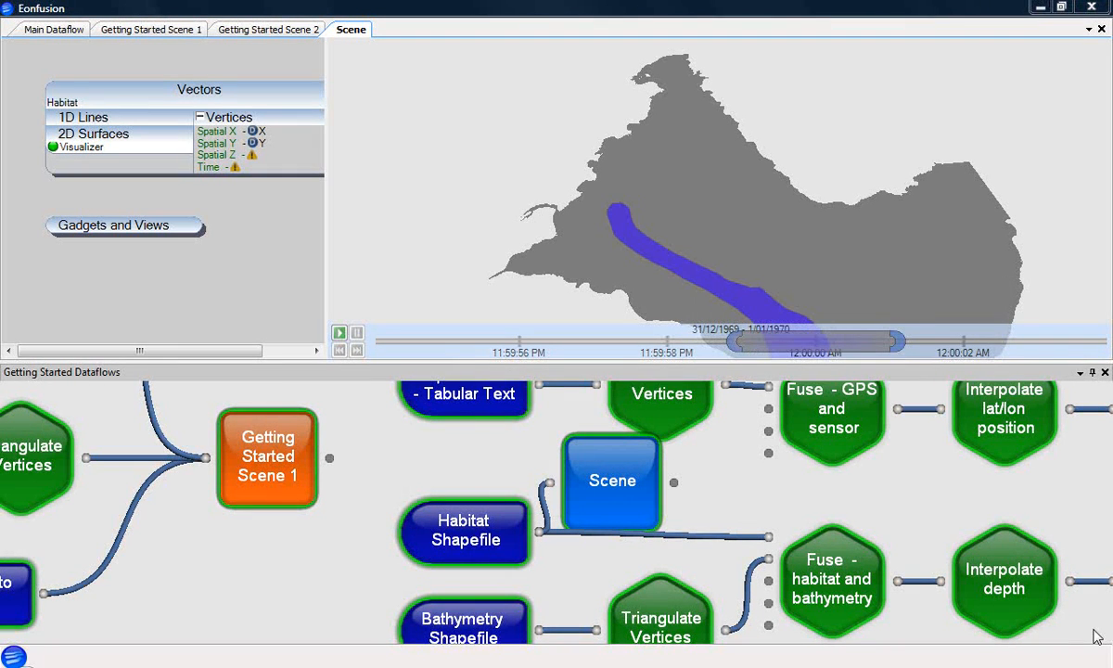
{"action": "left_click", "coordinate": [54, 147]}
{"action": "right_click", "coordinate": [91, 121]}
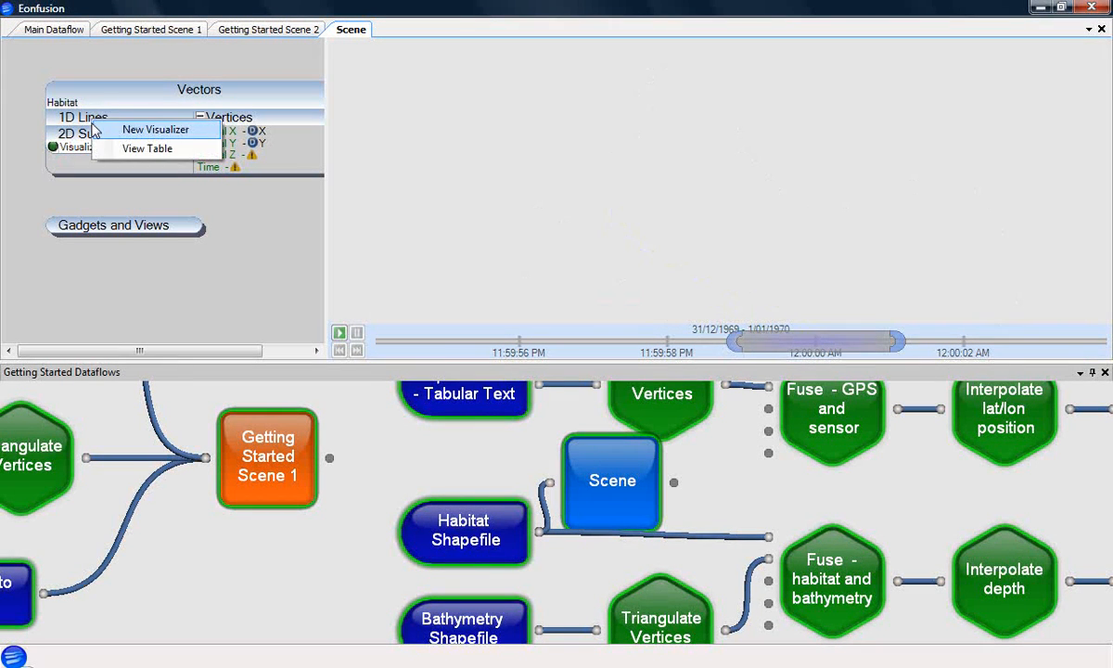
{"action": "left_click", "coordinate": [130, 136]}
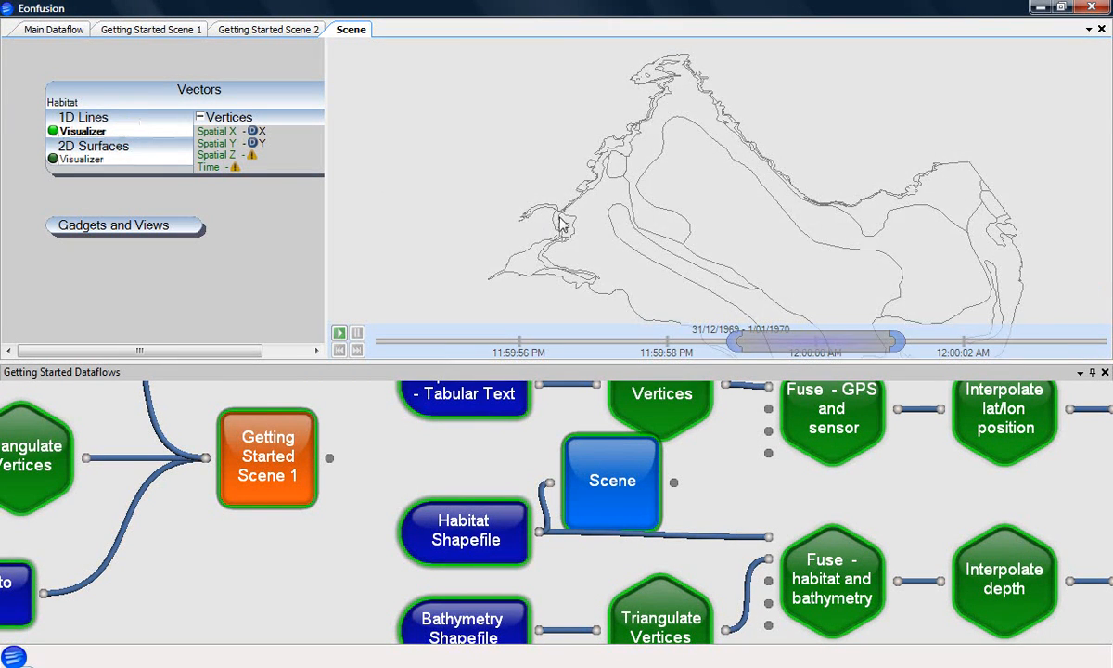
{"action": "left_click_drag", "start_coordinate": [570, 206], "coordinate": [493, 176]}
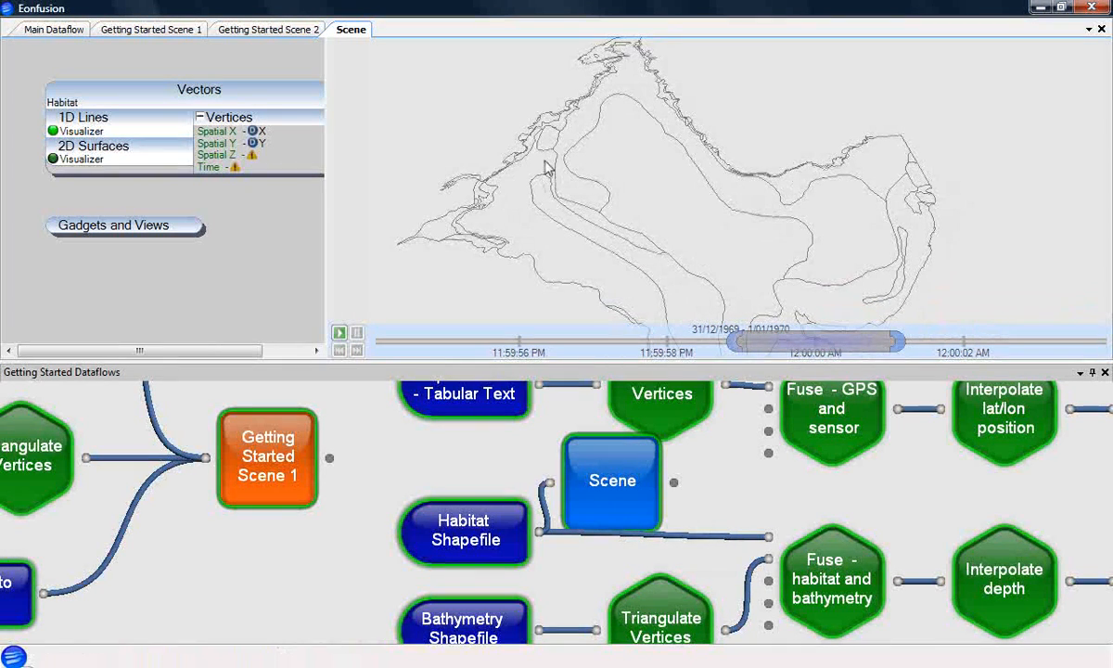
Inspect the details of 1D Lines, 2D Surfaces and Vertices in the 1D Lines visualizer's output data structure, and close it
{"action": "left_click", "coordinate": [86, 133]}
{"action": "right_click", "coordinate": [85, 135]}
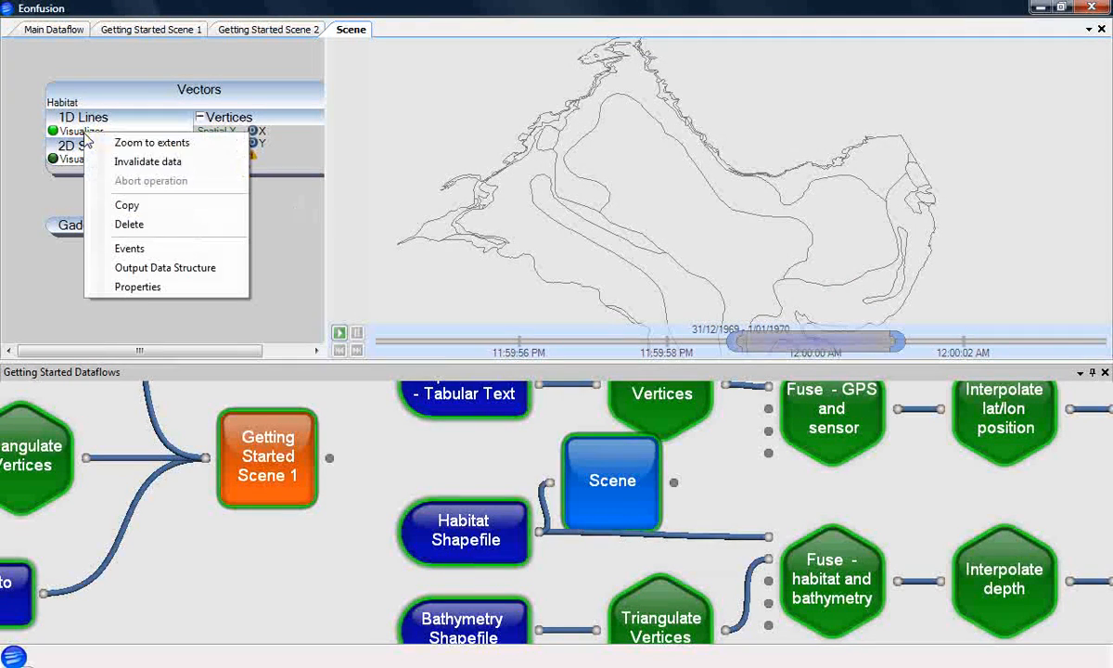
{"action": "left_click", "coordinate": [170, 268]}
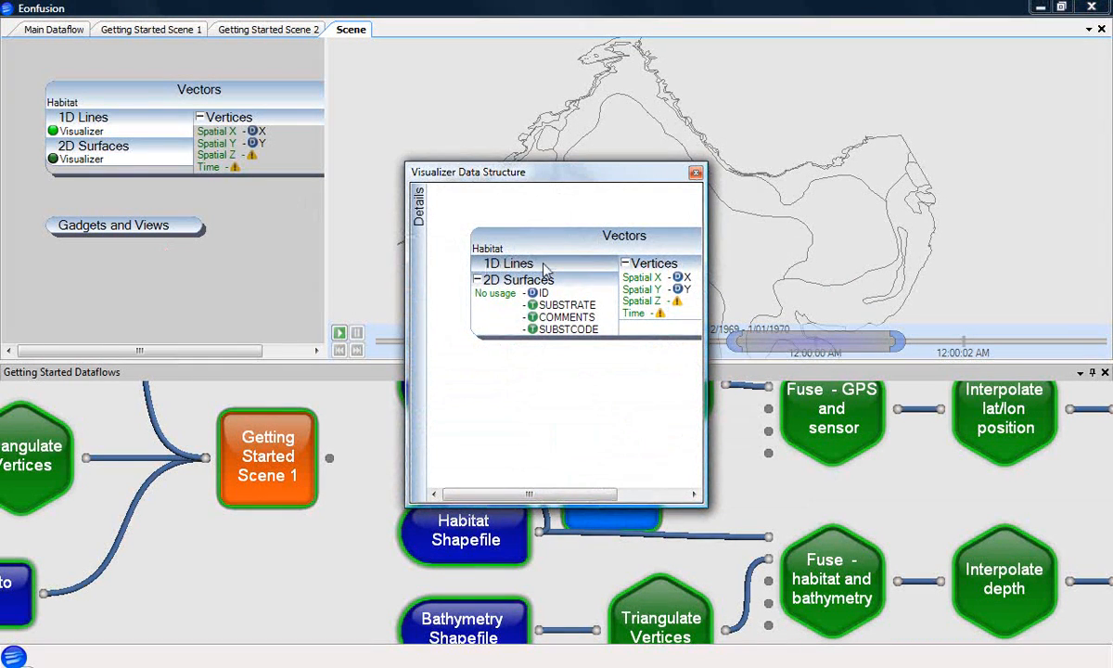
{"action": "left_click", "coordinate": [418, 206]}
{"action": "left_click_drag", "start_coordinate": [706, 248], "coordinate": [940, 248]}
{"action": "mouse_move", "coordinate": [653, 269]}
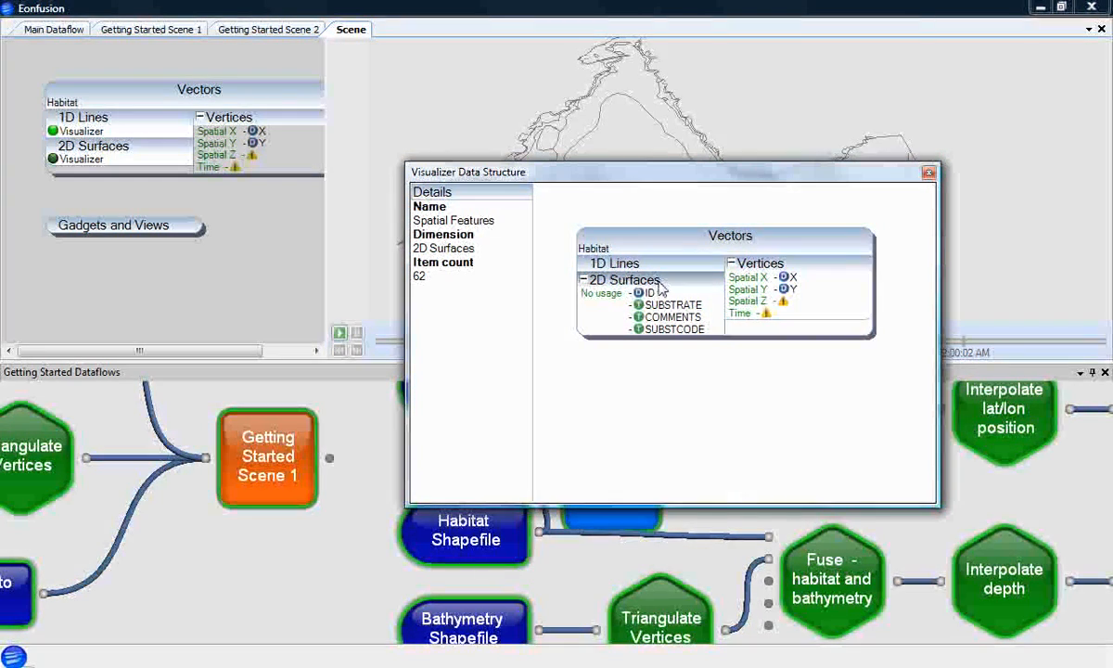
{"action": "mouse_move", "coordinate": [758, 266]}
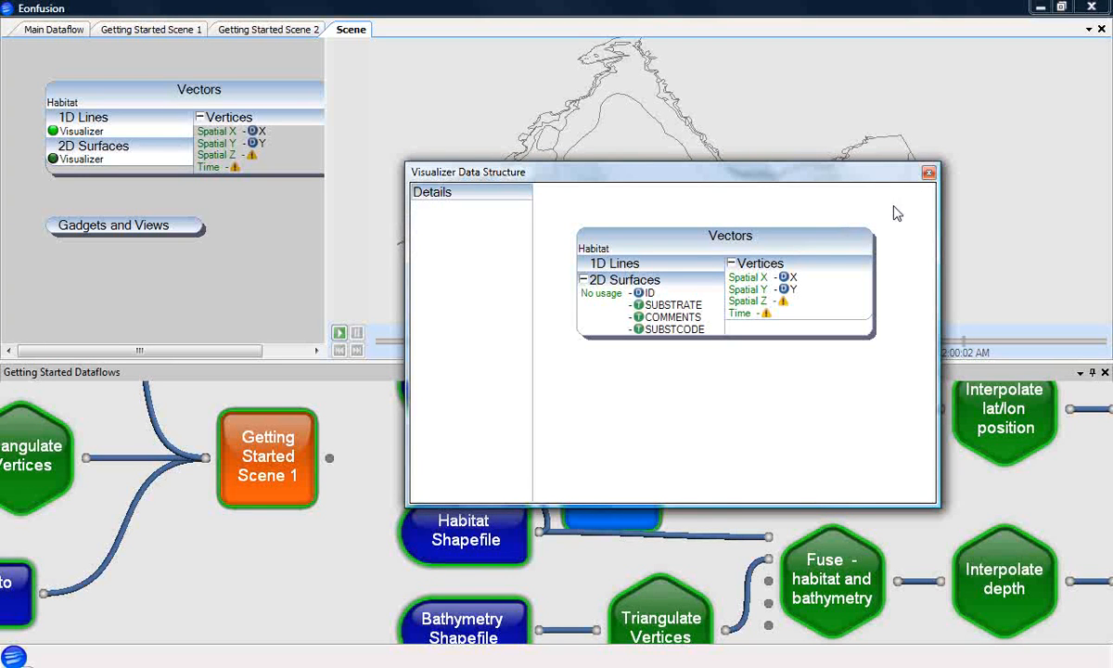
{"action": "left_click", "coordinate": [929, 174]}
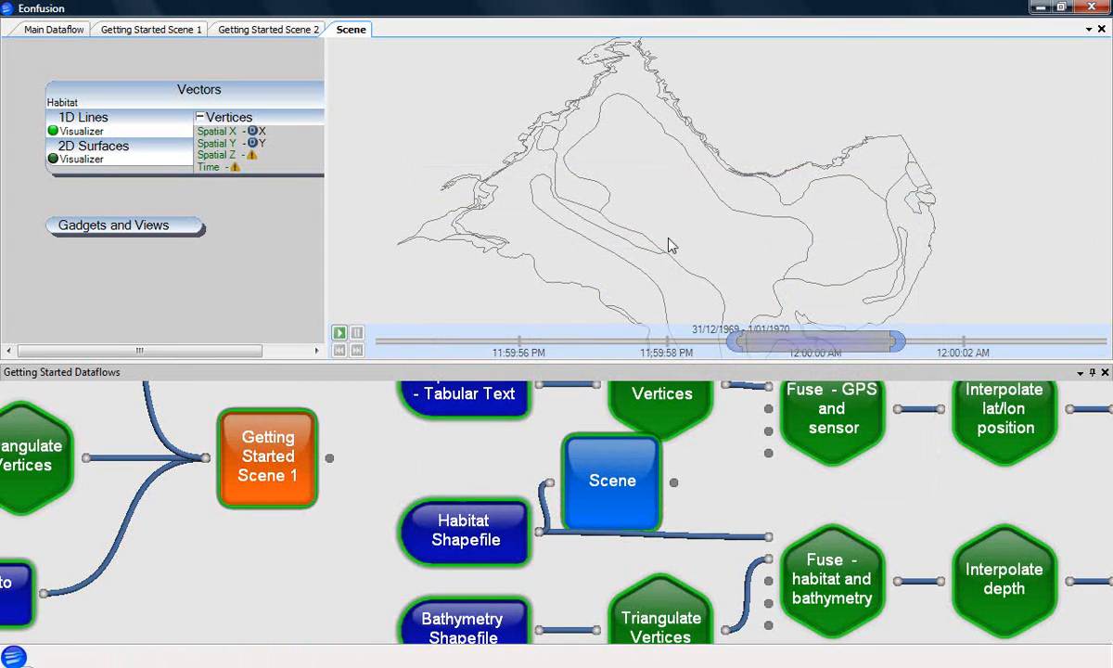
Examine the straight segments that make up the habitat boundary lines up close in the new scene
{"action": "scroll", "coordinate": [644, 241], "scroll_direction": "up", "scroll_amount": 2}
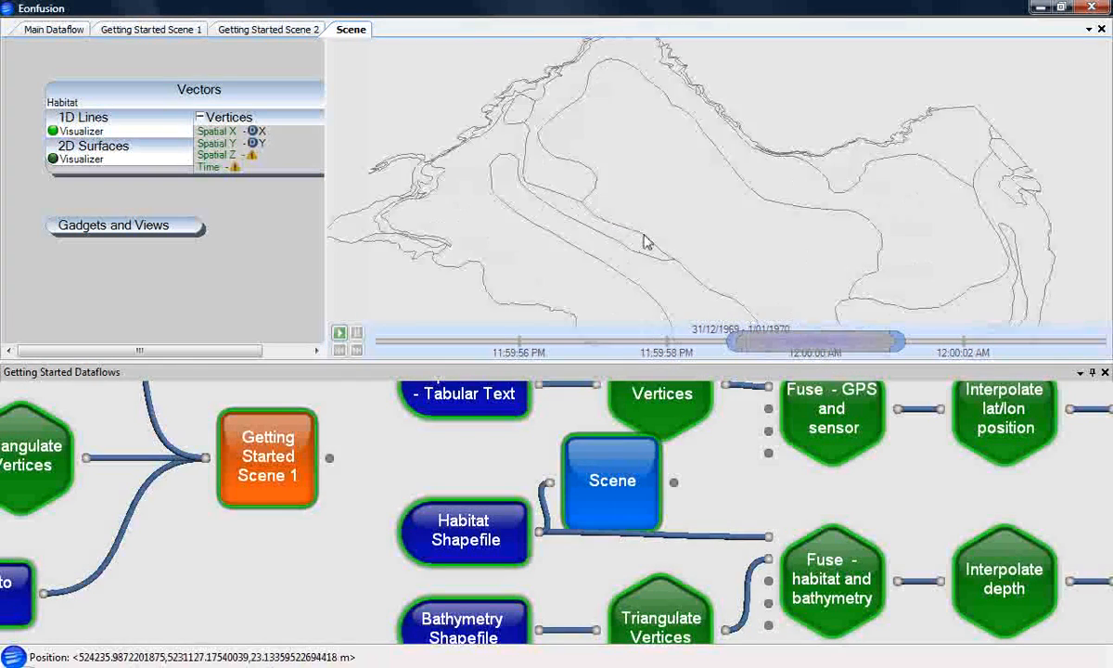
{"action": "scroll", "coordinate": [647, 242], "scroll_direction": "up", "scroll_amount": 5}
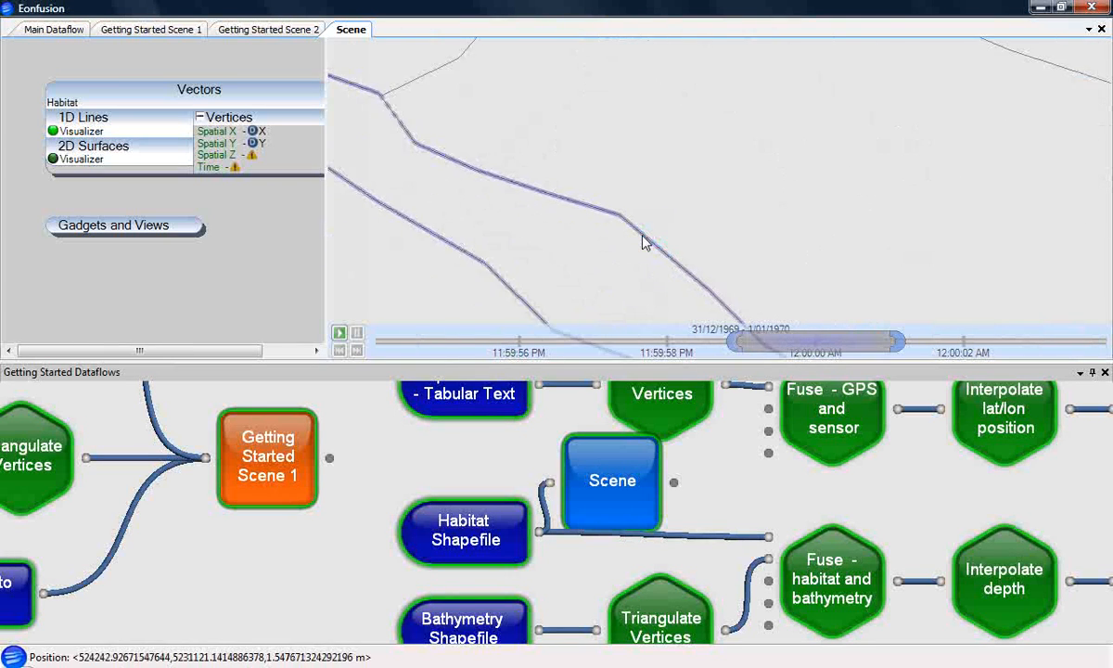
{"action": "scroll", "coordinate": [646, 242], "scroll_direction": "up", "scroll_amount": 1}
{"action": "middle_click_drag", "start_coordinate": [642, 235], "coordinate": [603, 209]}
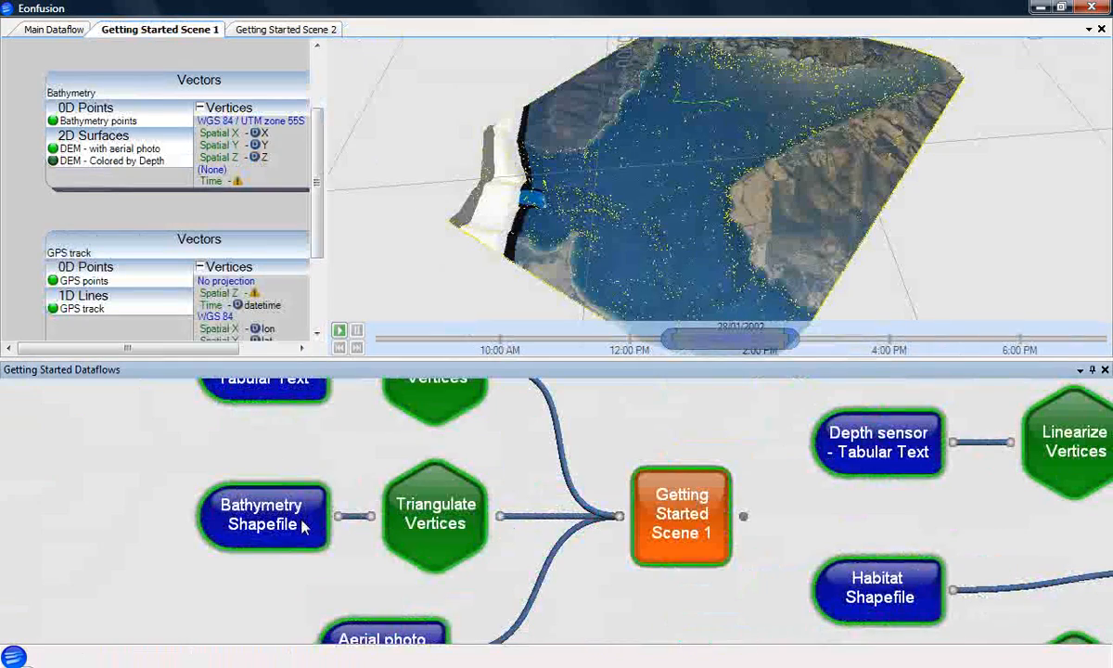
Inspect the 0D Points and Vertices details in the Bathymetry Shapefile's output data structure, close it, and examine individual bathymetry points in the scene
{"action": "right_click", "coordinate": [299, 509]}
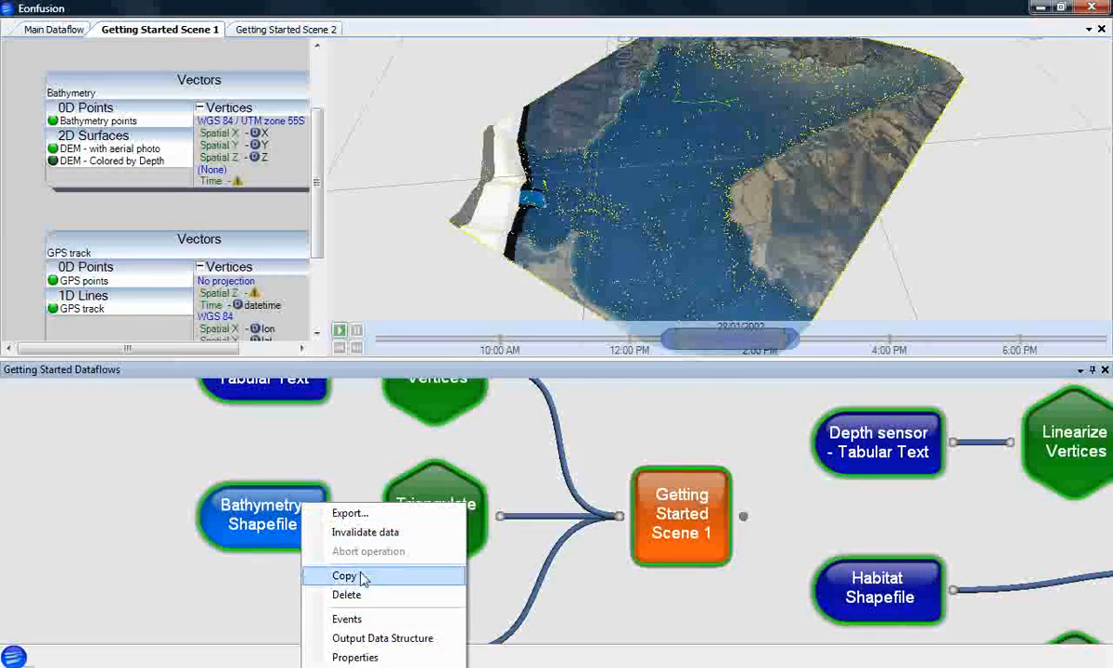
{"action": "left_click", "coordinate": [376, 638]}
{"action": "left_click_drag", "start_coordinate": [699, 373], "coordinate": [917, 362]}
{"action": "left_click", "coordinate": [419, 200]}
{"action": "left_click", "coordinate": [612, 266]}
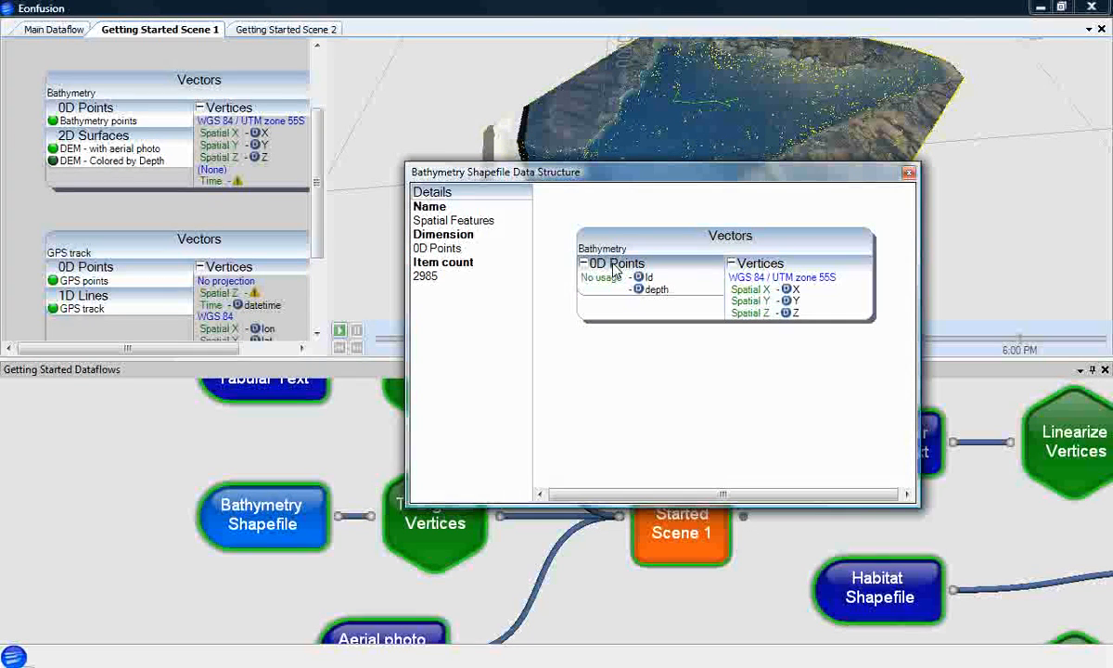
{"action": "left_click", "coordinate": [794, 266]}
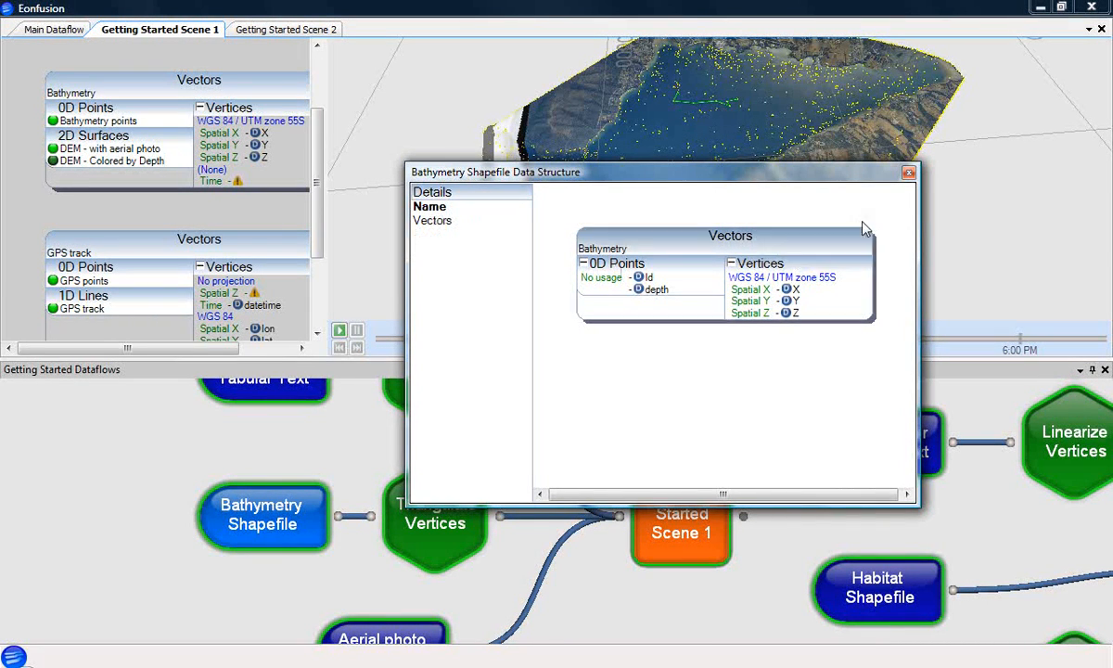
{"action": "left_click", "coordinate": [908, 173]}
{"action": "scroll", "coordinate": [703, 176], "scroll_direction": "up", "scroll_amount": 8}
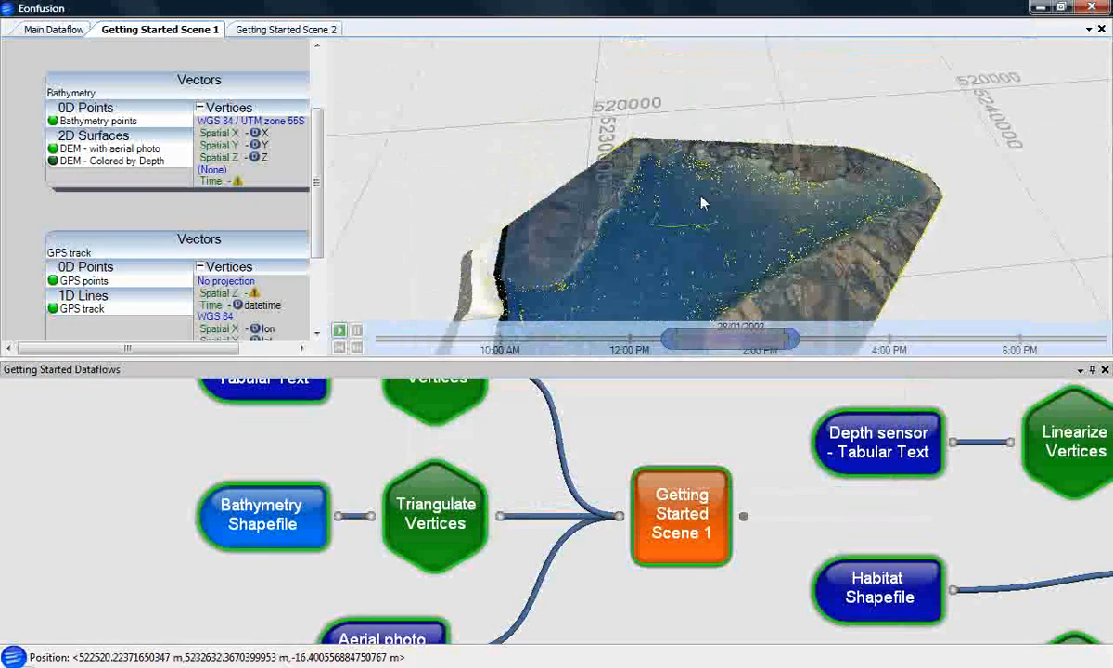
{"action": "scroll", "coordinate": [688, 170], "scroll_direction": "up", "scroll_amount": 3}
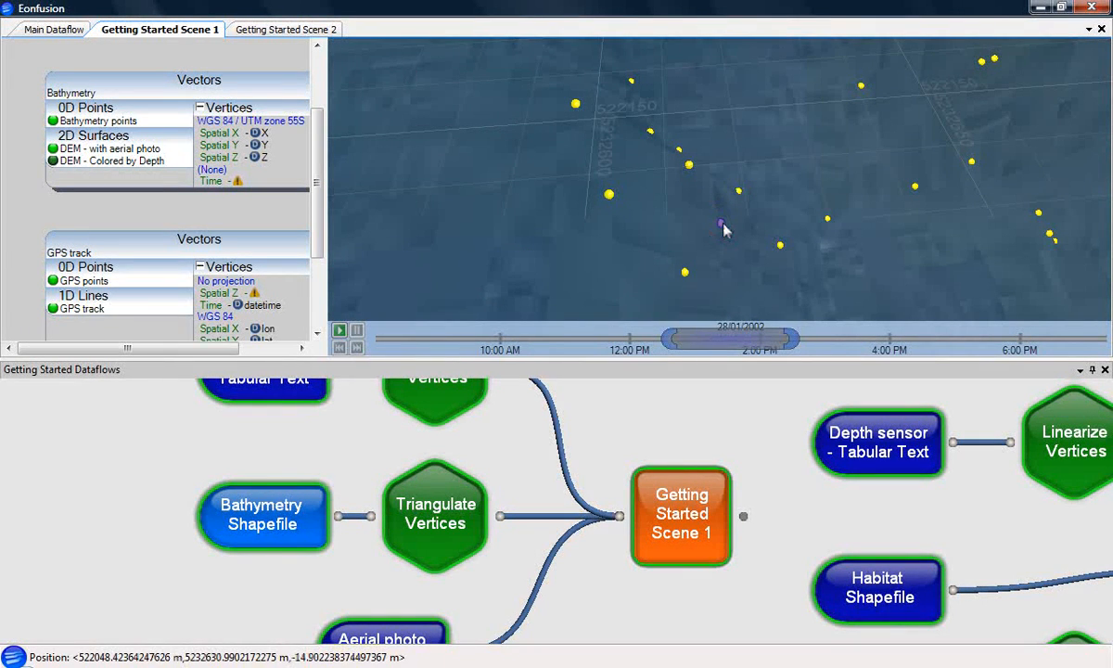
Inspect the 2D Surfaces details in the output data structure of the bathymetry's Triangulate Vertices operator, and close it
{"action": "right_click", "coordinate": [445, 533]}
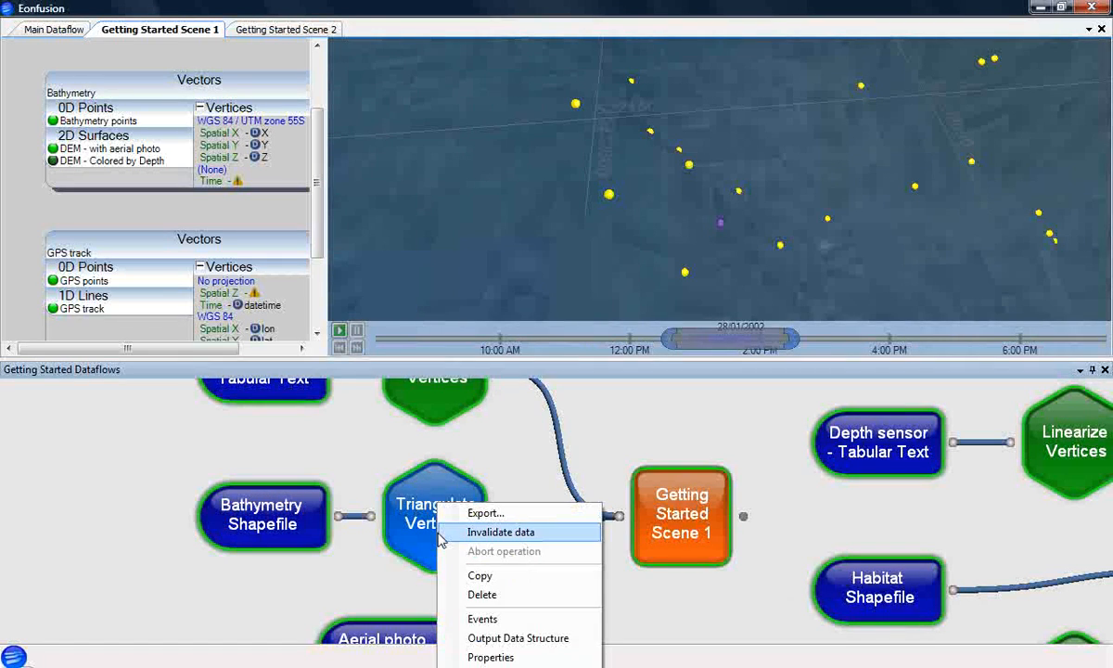
{"action": "left_click", "coordinate": [508, 636]}
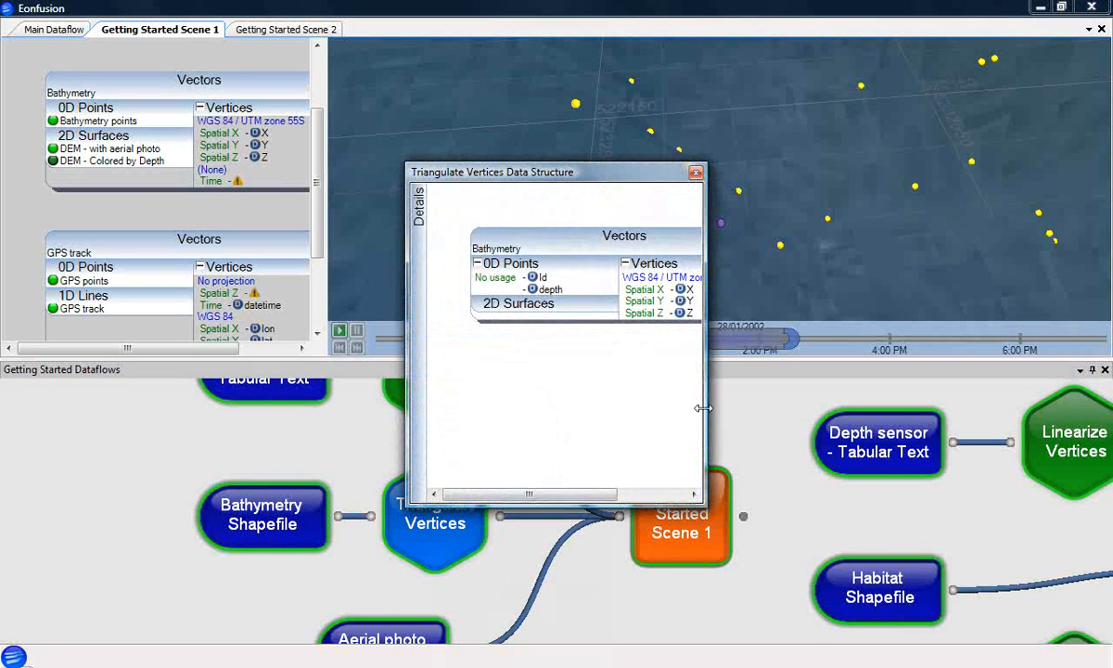
{"action": "left_click_drag", "start_coordinate": [705, 399], "coordinate": [910, 399]}
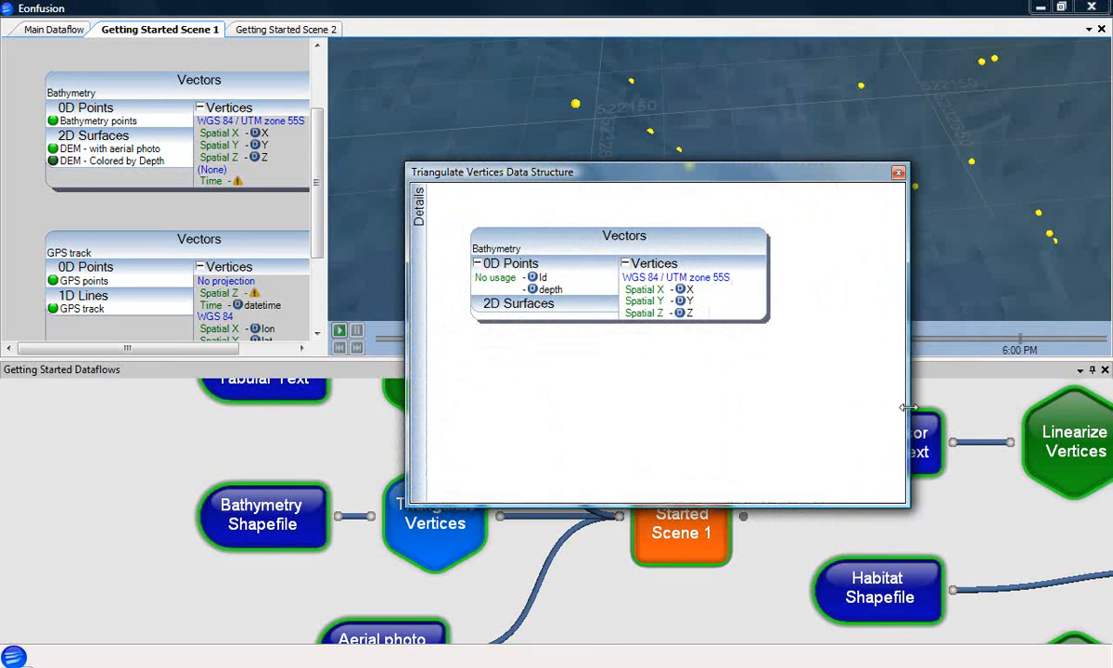
{"action": "left_click", "coordinate": [418, 202]}
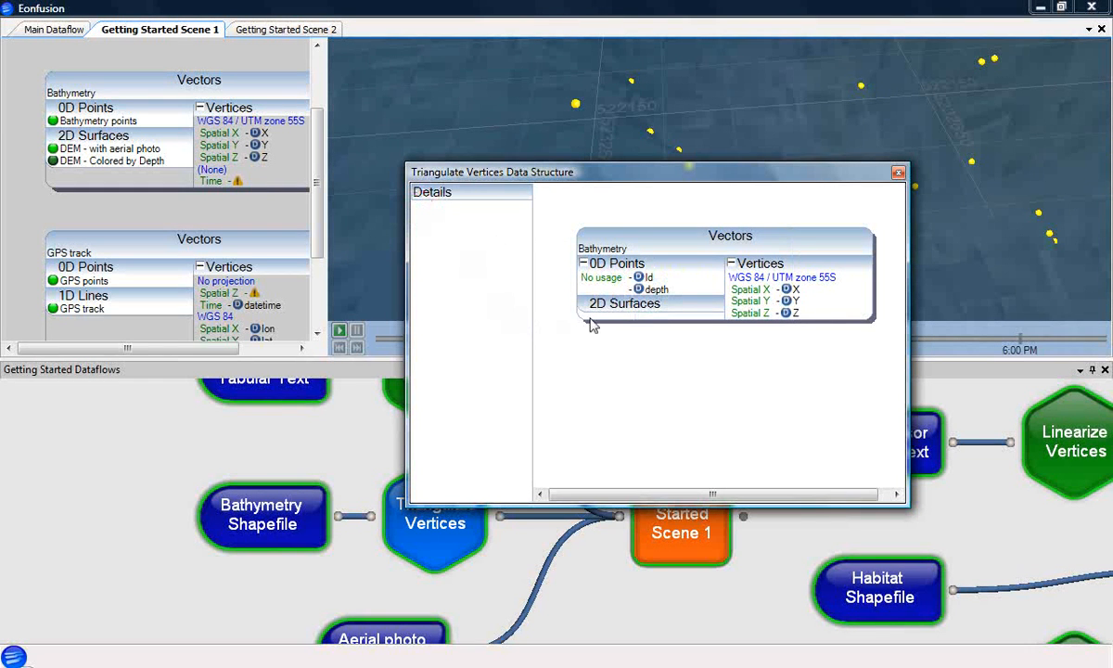
{"action": "left_click", "coordinate": [616, 304]}
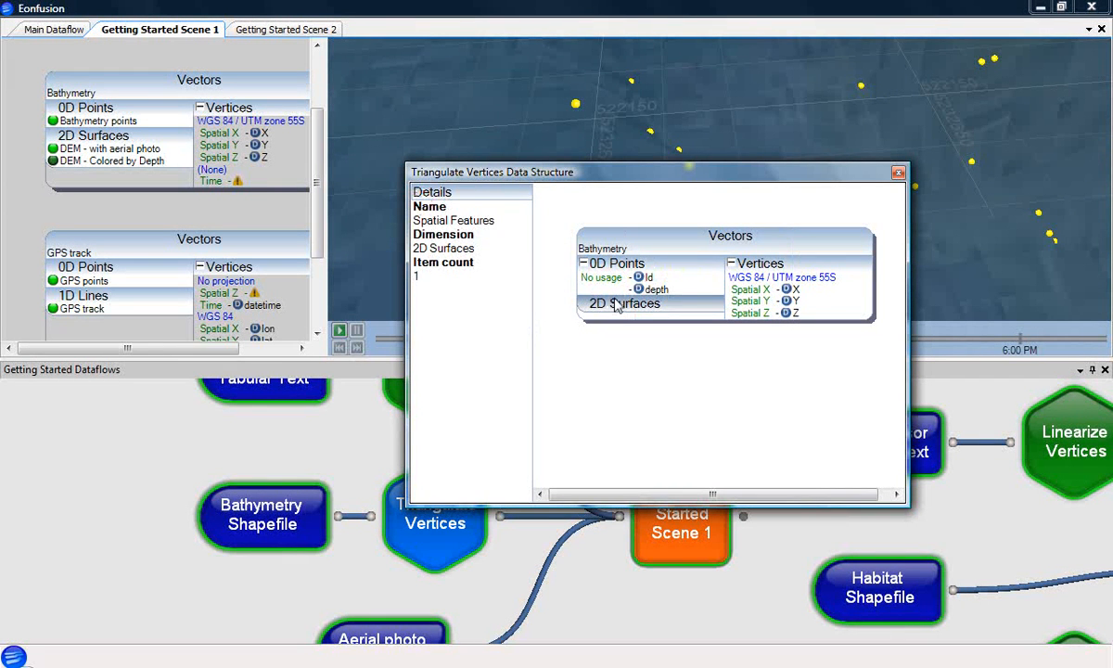
{"action": "left_click", "coordinate": [898, 173]}
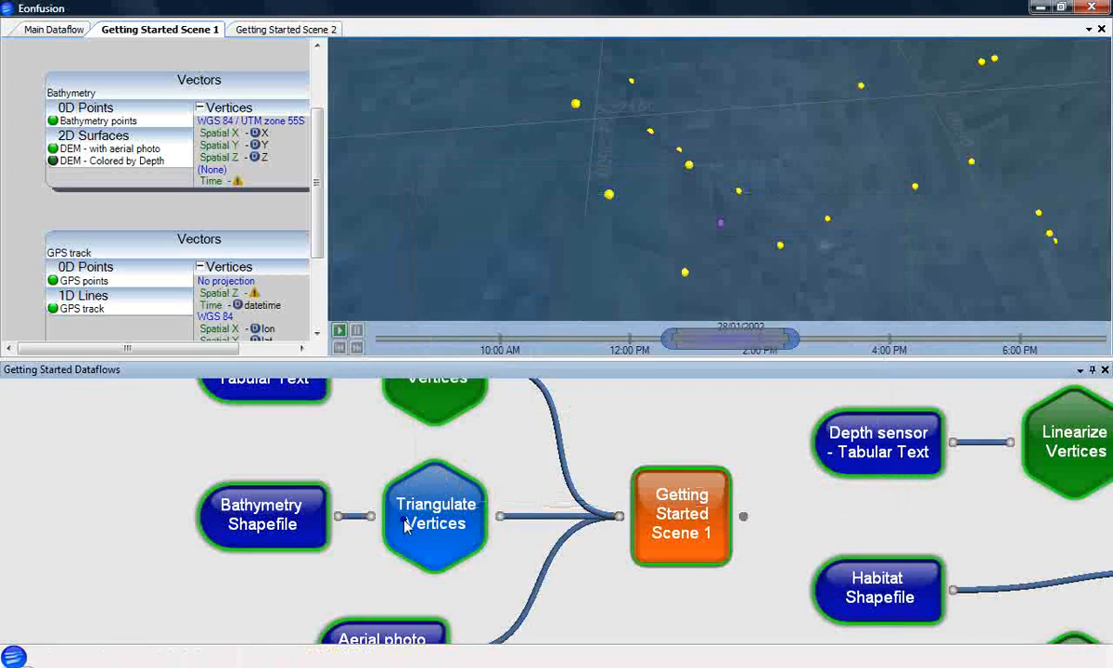
Review the triangulation attributes in the properties of the bathymetry's Triangulate Vertices operator, and close the properties
{"action": "right_click", "coordinate": [391, 529]}
{"action": "left_click", "coordinate": [484, 657]}
{"action": "left_click_drag", "start_coordinate": [381, 320], "coordinate": [325, 321]}
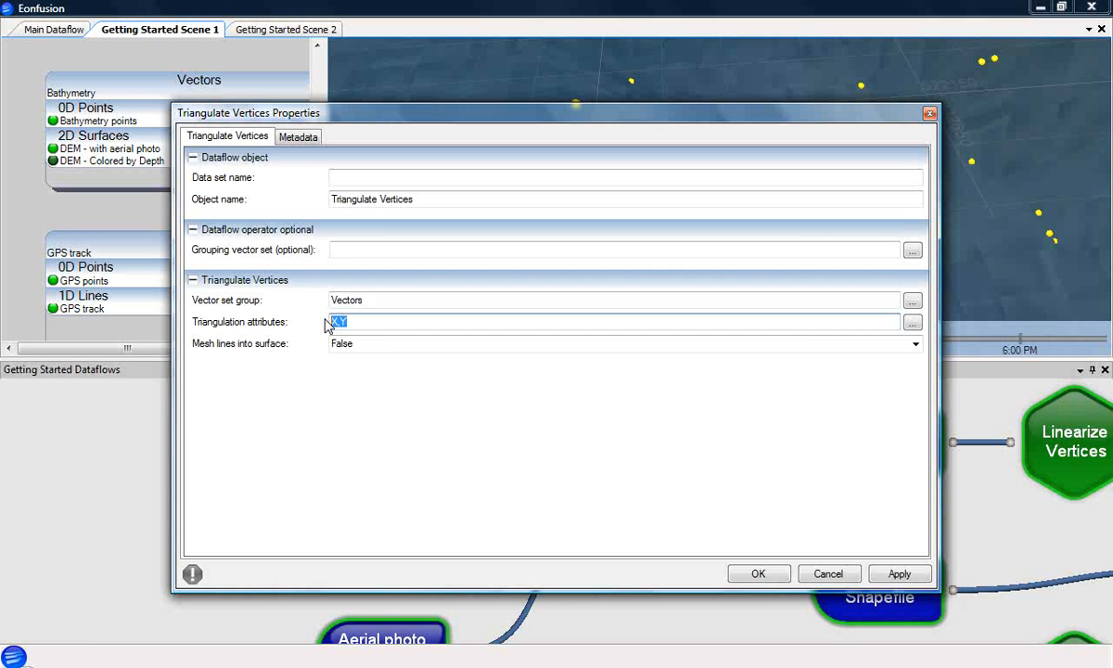
{"action": "left_click", "coordinate": [778, 574]}
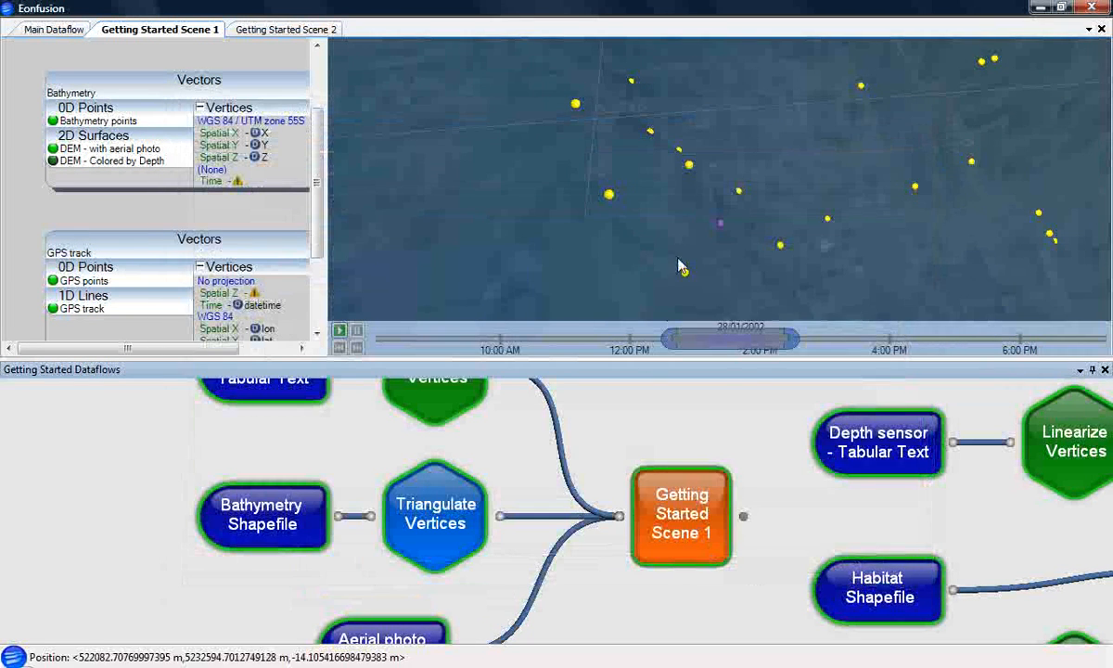
Inspect the 0D Points and Vertices details in the output data structure of the GPS track's Linearize Vertices operator, and close it
{"action": "scroll", "coordinate": [678, 246], "scroll_direction": "down", "scroll_amount": 10}
{"action": "scroll", "coordinate": [683, 215], "scroll_direction": "up", "scroll_amount": 5}
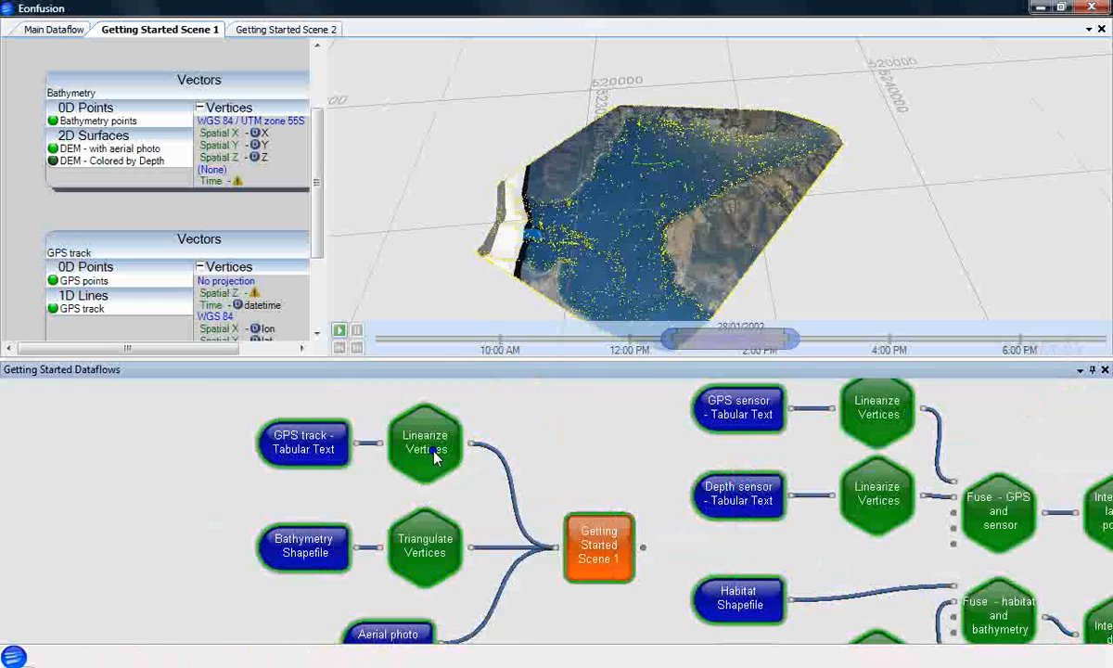
{"action": "right_click", "coordinate": [434, 451]}
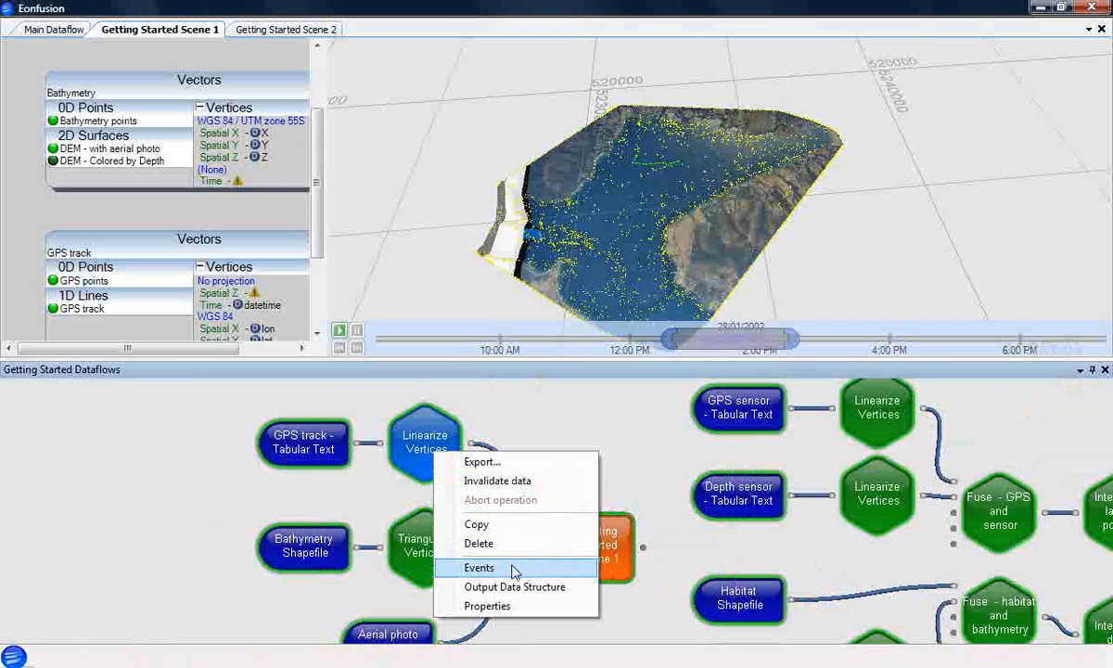
{"action": "left_click", "coordinate": [520, 587]}
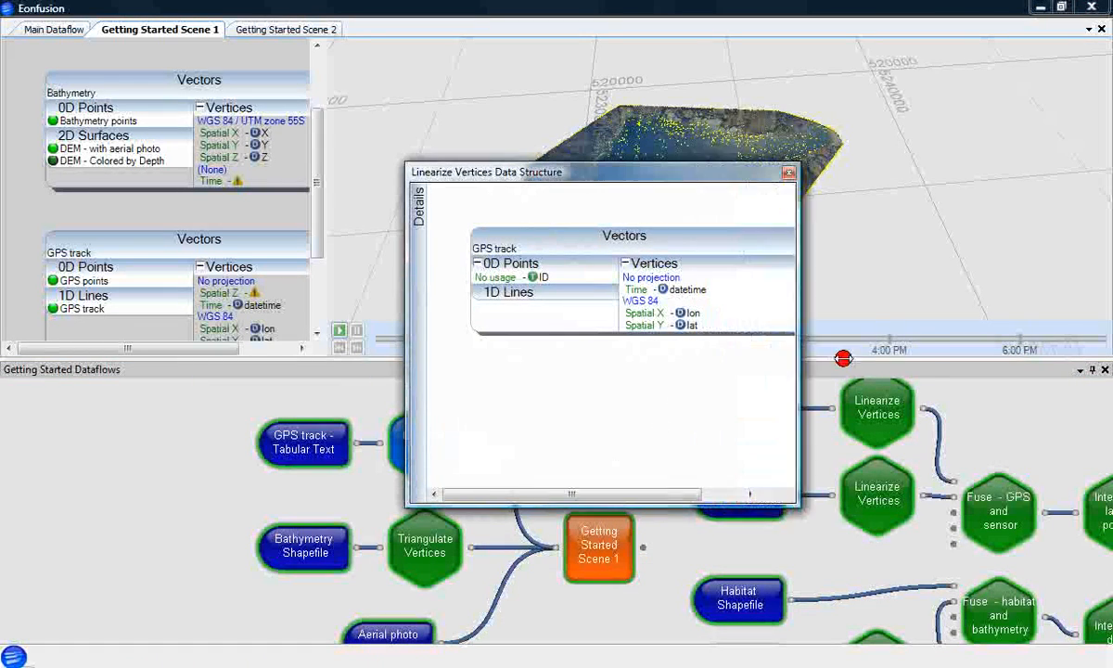
{"action": "left_click", "coordinate": [418, 199]}
{"action": "left_click", "coordinate": [601, 281]}
{"action": "left_click", "coordinate": [650, 293]}
{"action": "left_click", "coordinate": [640, 278]}
{"action": "left_click", "coordinate": [668, 264]}
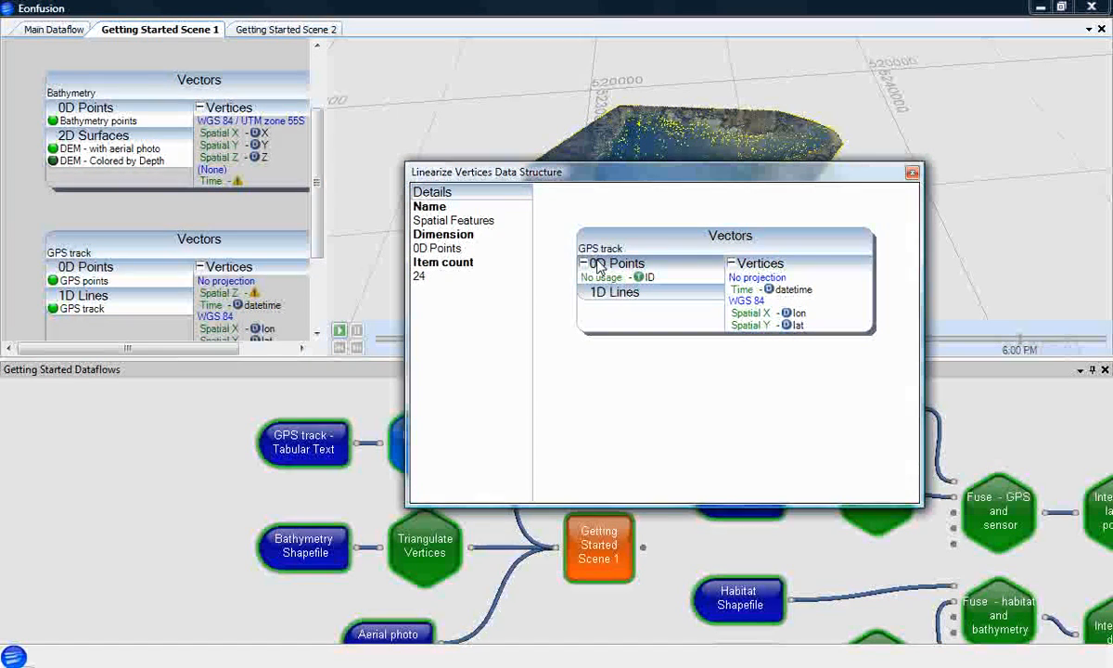
{"action": "left_click", "coordinate": [807, 267]}
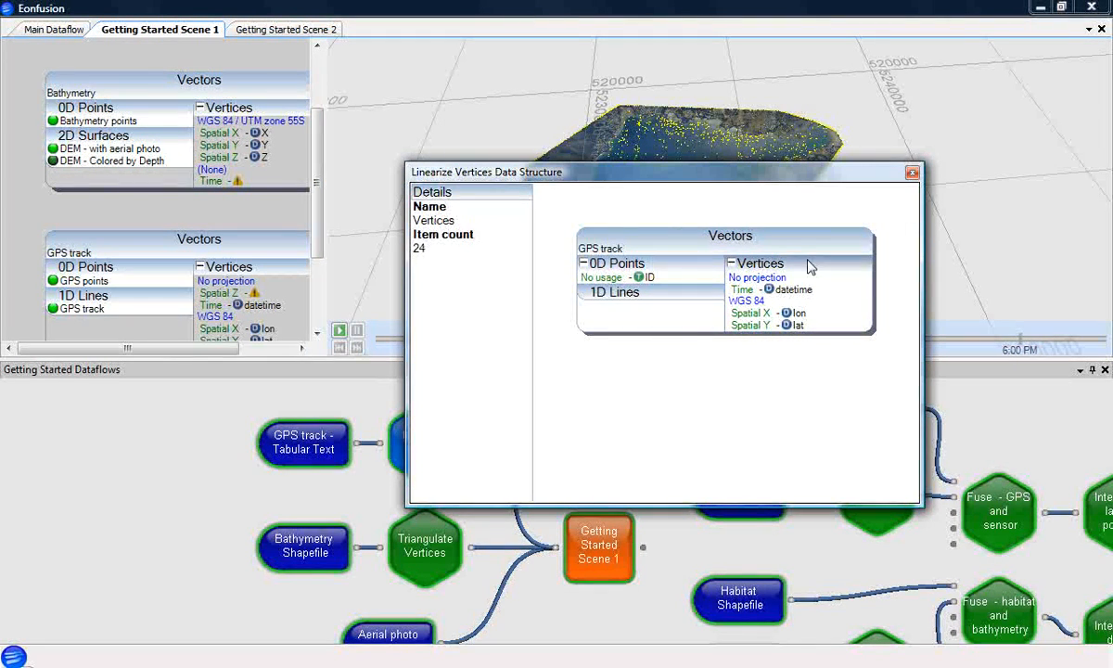
{"action": "left_click", "coordinate": [911, 172]}
Enlarge the scene area above the dataflows and bring the whole bay into closer view
{"action": "left_click_drag", "start_coordinate": [576, 363], "coordinate": [576, 426]}
{"action": "scroll", "coordinate": [582, 365], "scroll_direction": "up", "scroll_amount": 3}
{"action": "left_click_drag", "start_coordinate": [590, 275], "coordinate": [581, 345]}
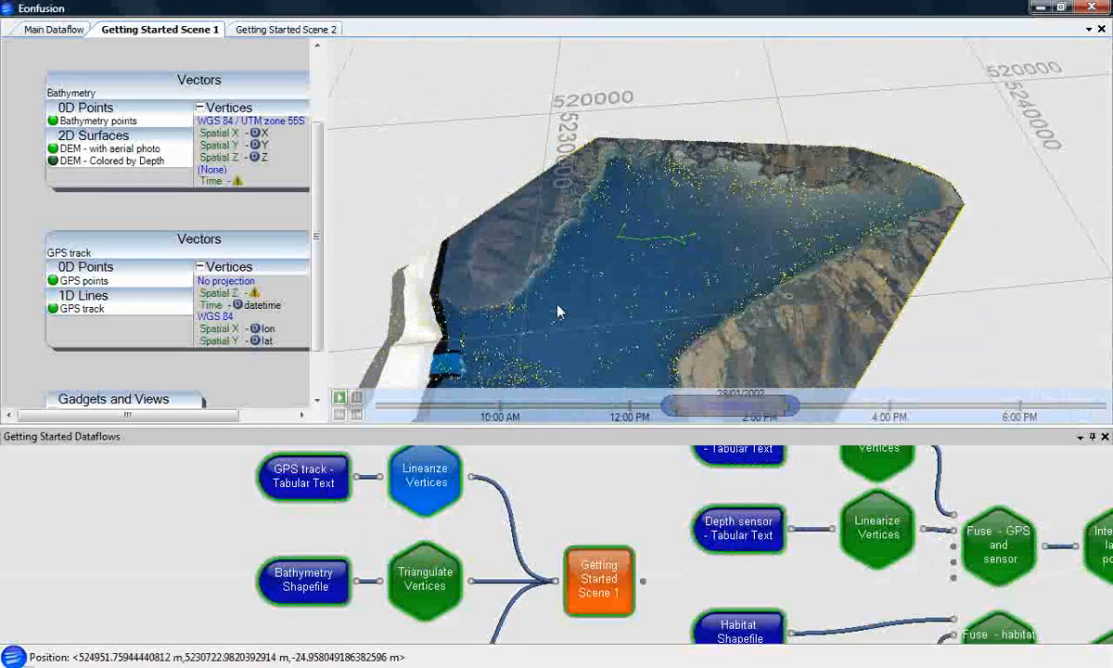
Hide and show the Bathymetry points and the DEM - with aerial photo in turn to compare them
{"action": "left_click", "coordinate": [52, 121]}
{"action": "left_click", "coordinate": [53, 121]}
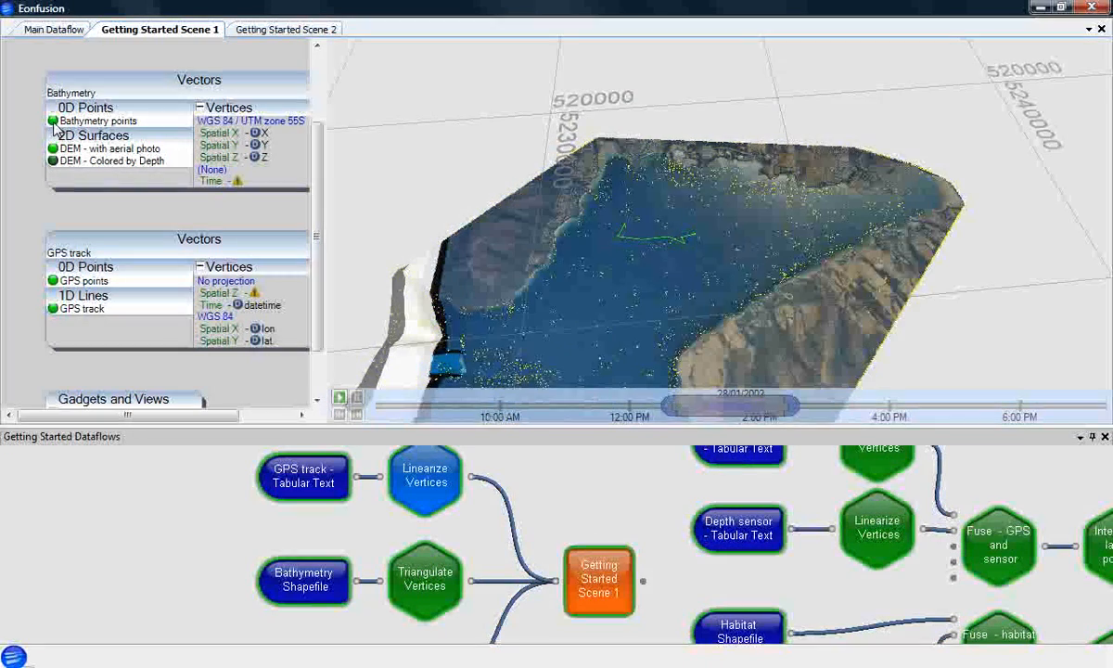
{"action": "left_click", "coordinate": [53, 149]}
{"action": "left_click", "coordinate": [53, 149]}
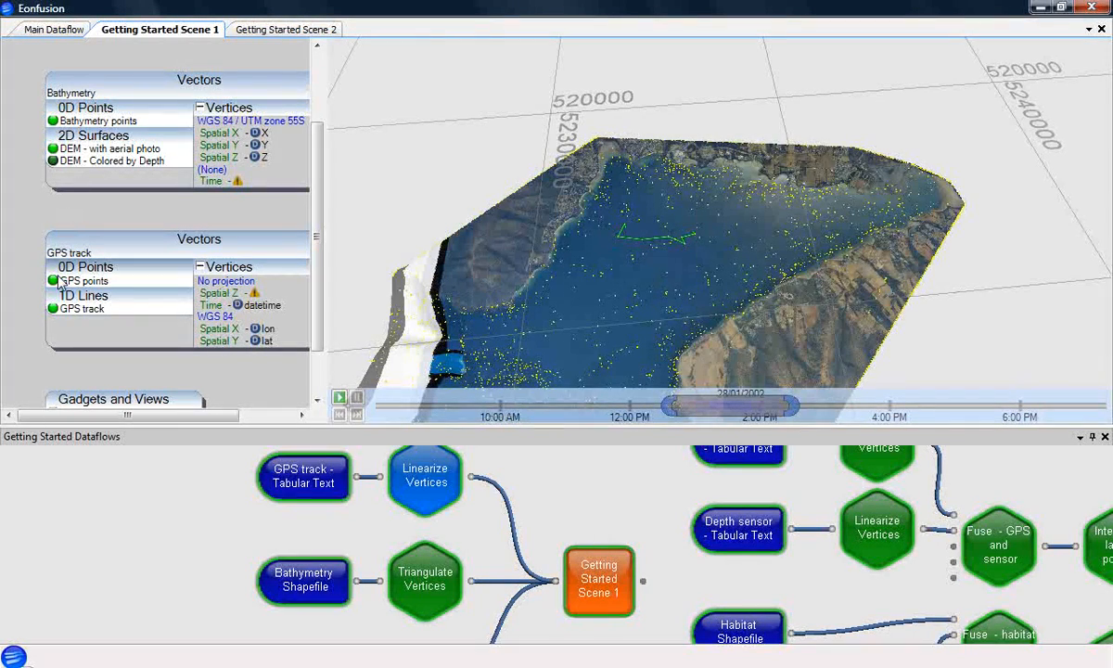
Examine the GPS track up close, hiding and showing its GPS points and GPS track visualizers in turn
{"action": "scroll", "coordinate": [663, 236], "scroll_direction": "up", "scroll_amount": 6}
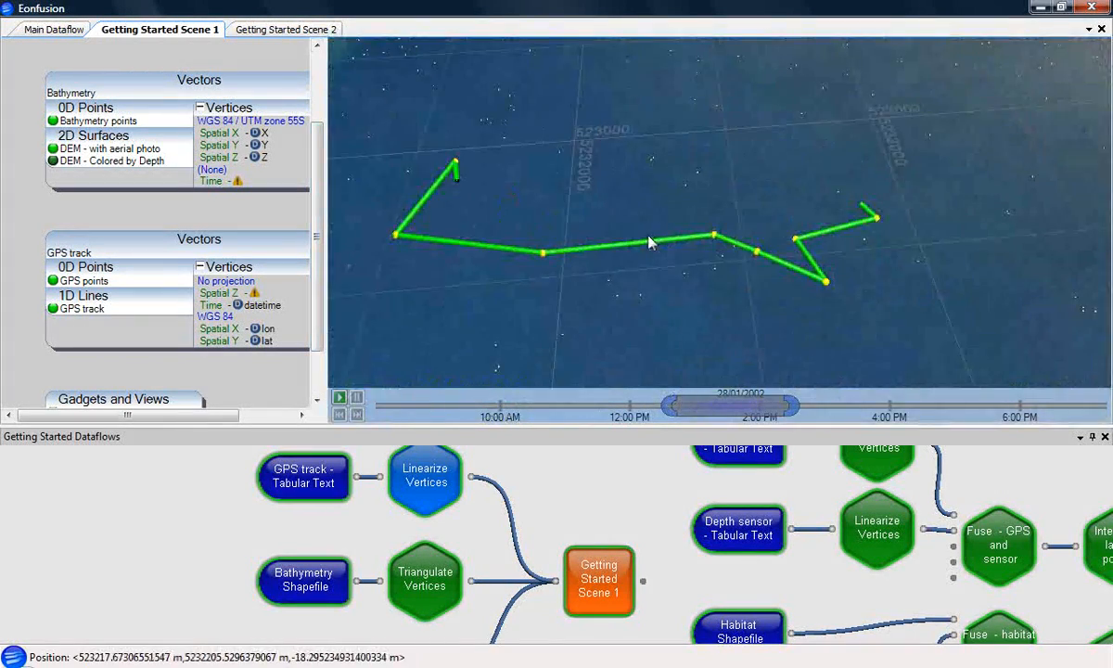
{"action": "left_click", "coordinate": [53, 281]}
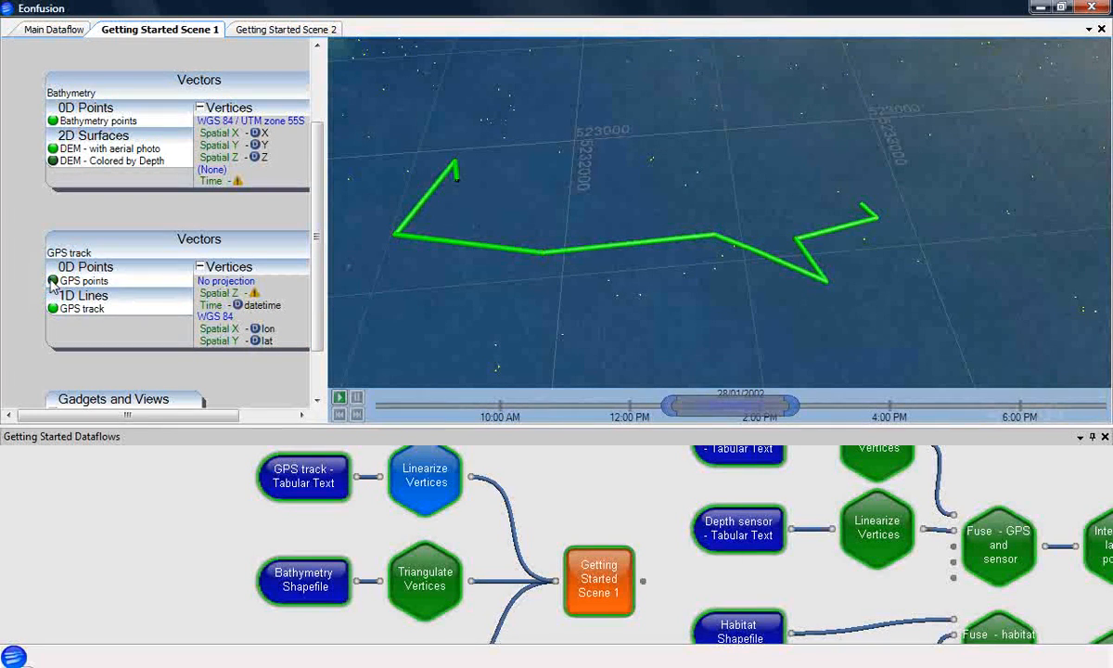
{"action": "left_click", "coordinate": [53, 309]}
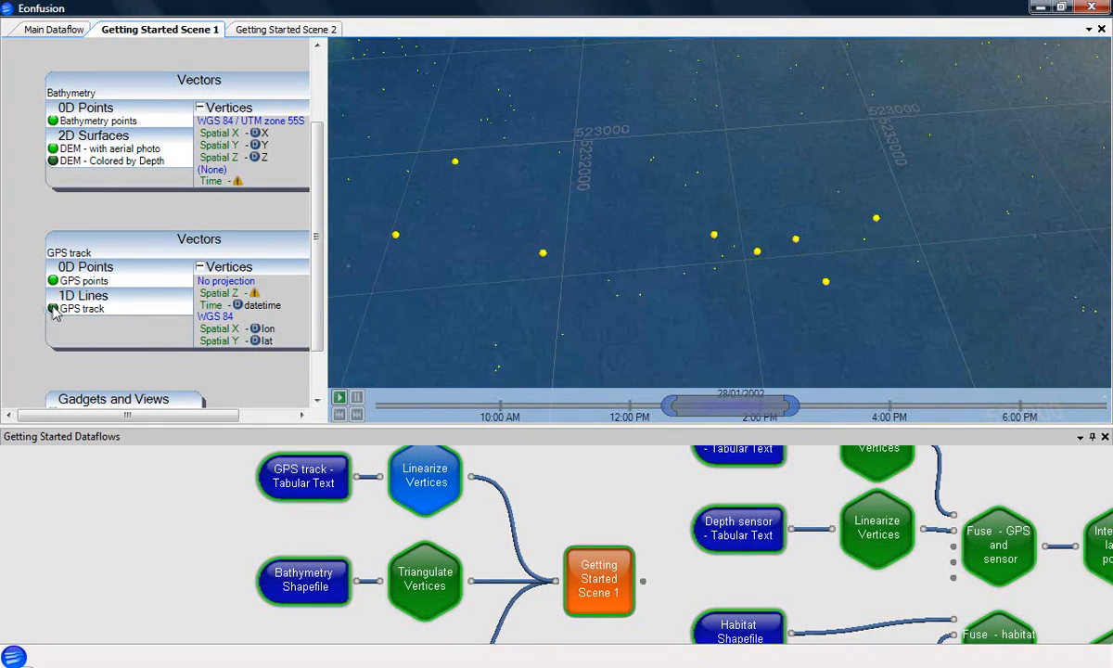
{"action": "left_click", "coordinate": [53, 308]}
Review the scene axis mapping in the properties of the GPS points visualizer, and close the properties
{"action": "right_click", "coordinate": [82, 281]}
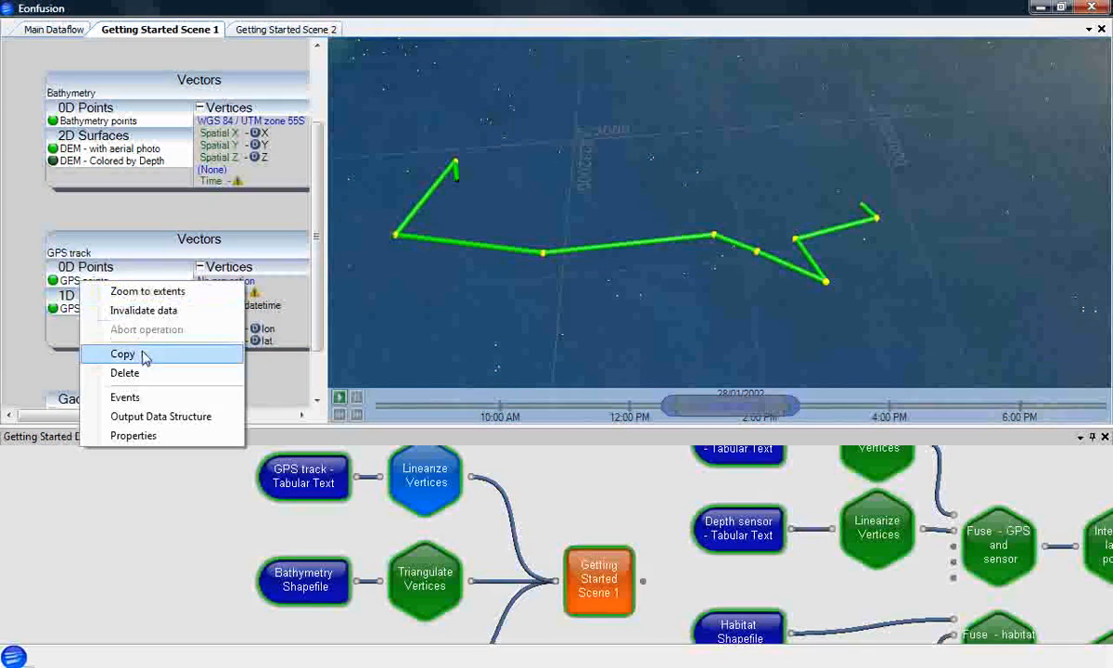
{"action": "left_click", "coordinate": [135, 436]}
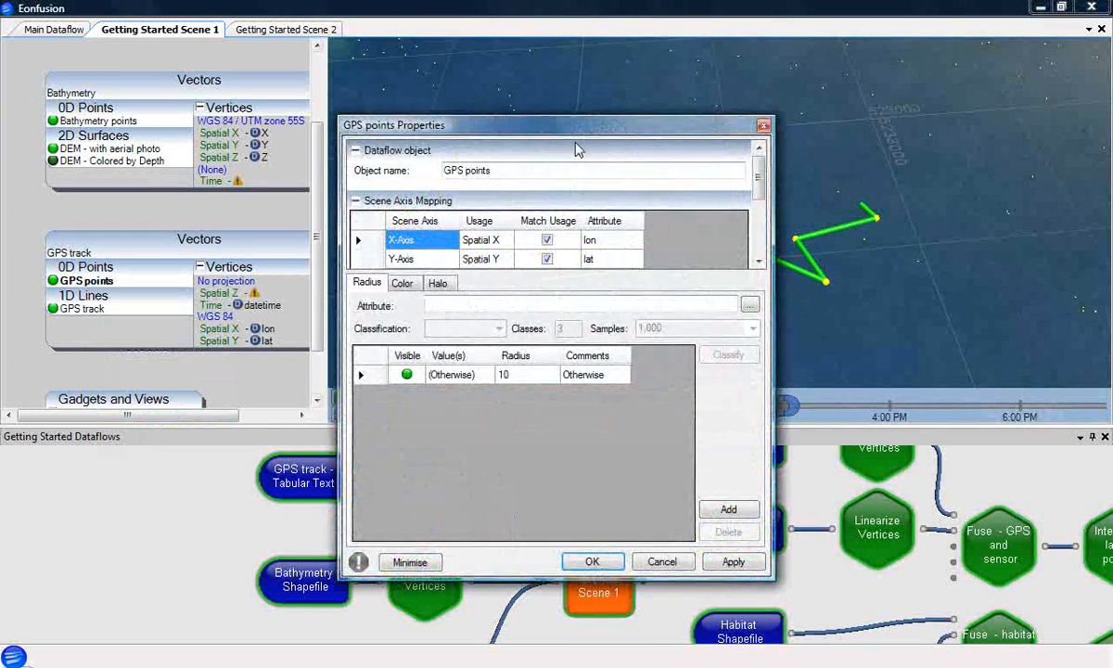
{"action": "left_click_drag", "start_coordinate": [548, 113], "coordinate": [547, 17]}
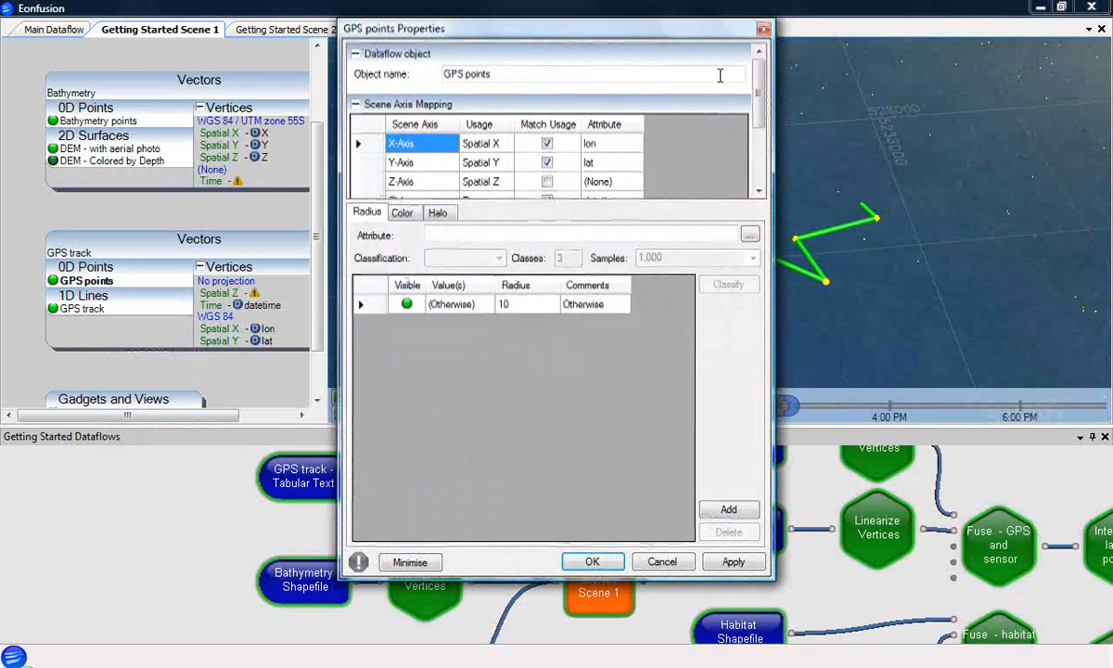
{"action": "left_click_drag", "start_coordinate": [763, 96], "coordinate": [765, 110]}
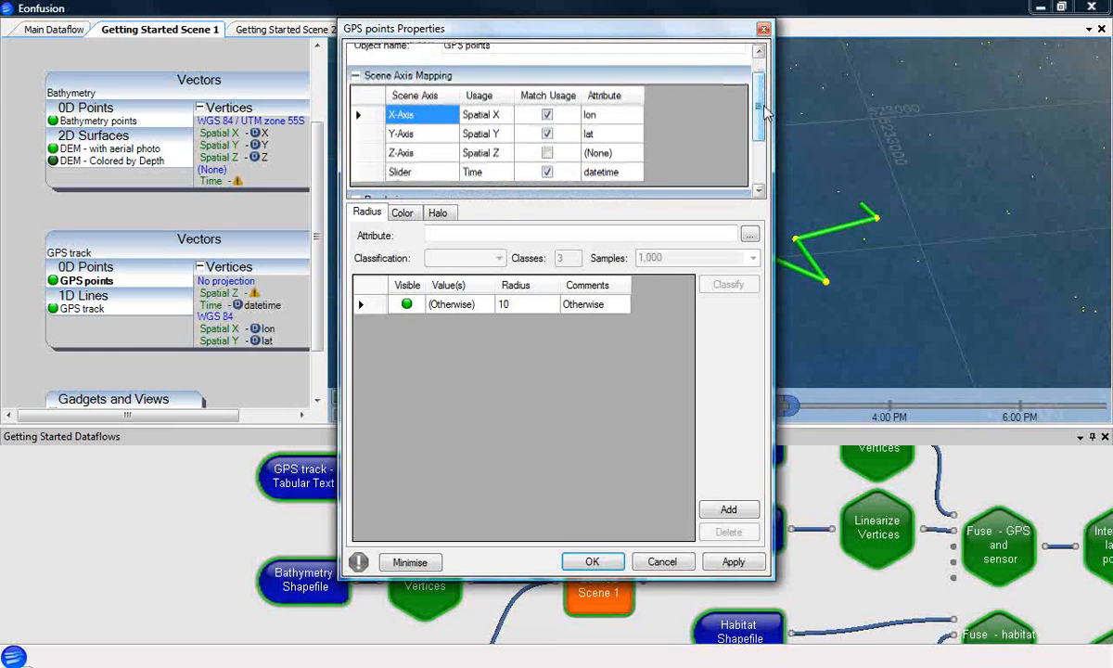
{"action": "left_click", "coordinate": [592, 561]}
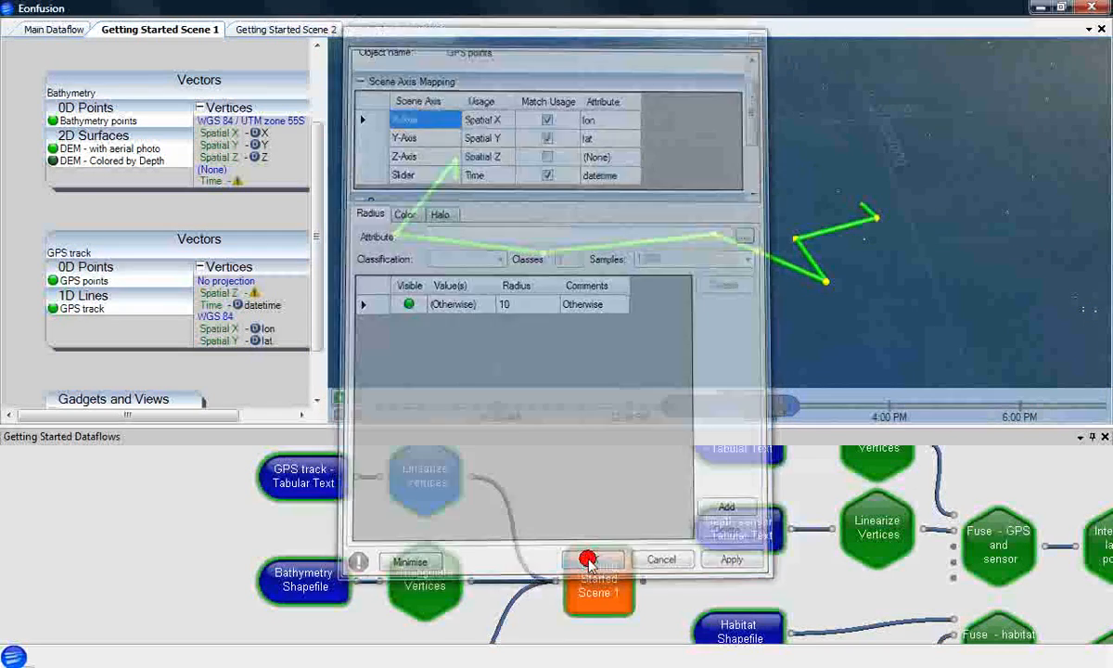
Shorten the time slider's window slightly at its later end and view the GPS track within the whole bay
{"action": "mouse_move", "coordinate": [795, 405]}
{"action": "left_mouse_down"}
{"action": "mouse_move", "coordinate": [697, 404]}
{"action": "mouse_move", "coordinate": [784, 408]}
{"action": "left_mouse_up"}
{"action": "scroll", "coordinate": [723, 292], "scroll_direction": "down", "scroll_amount": 5}
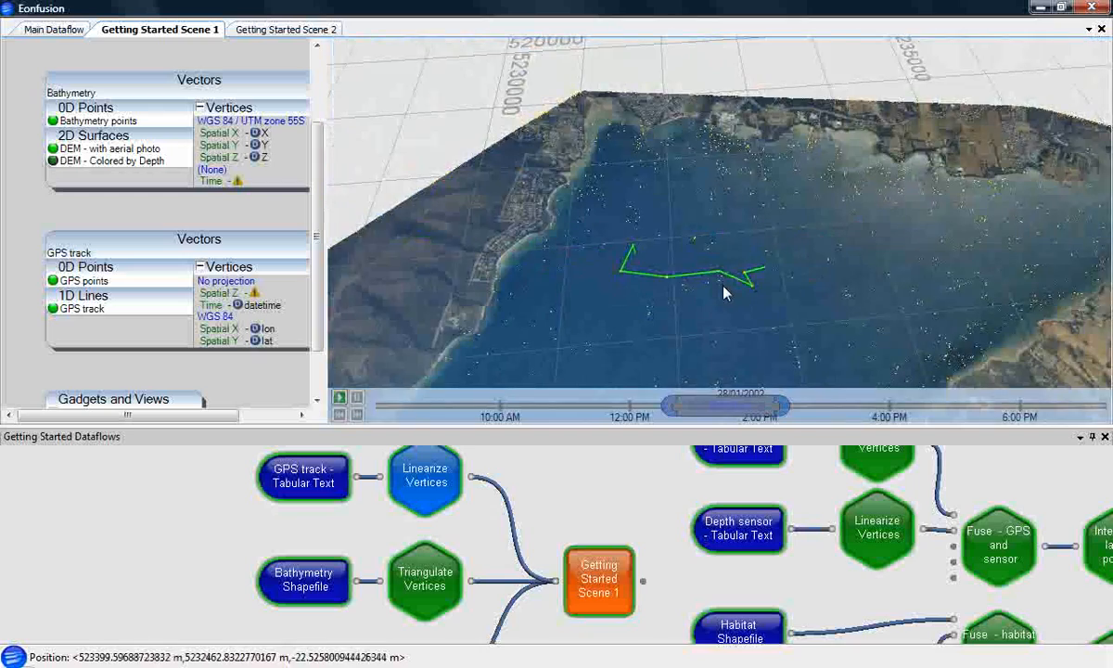
{"action": "left_click_drag", "start_coordinate": [726, 304], "coordinate": [719, 255]}
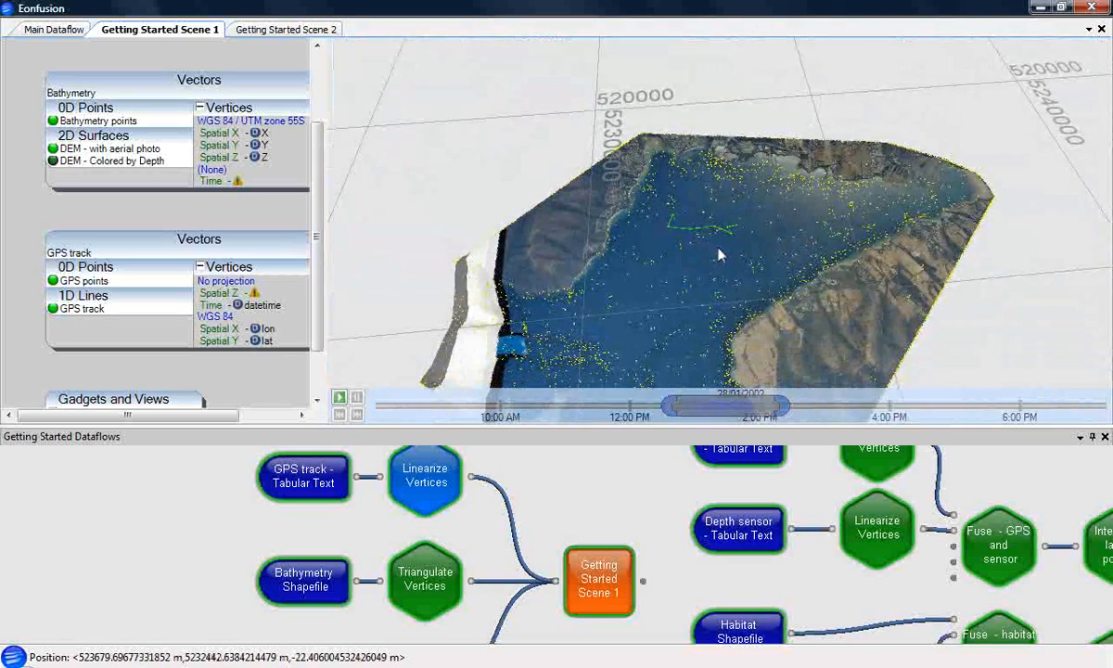
{"action": "scroll", "coordinate": [720, 255], "scroll_direction": "up", "scroll_amount": 2}
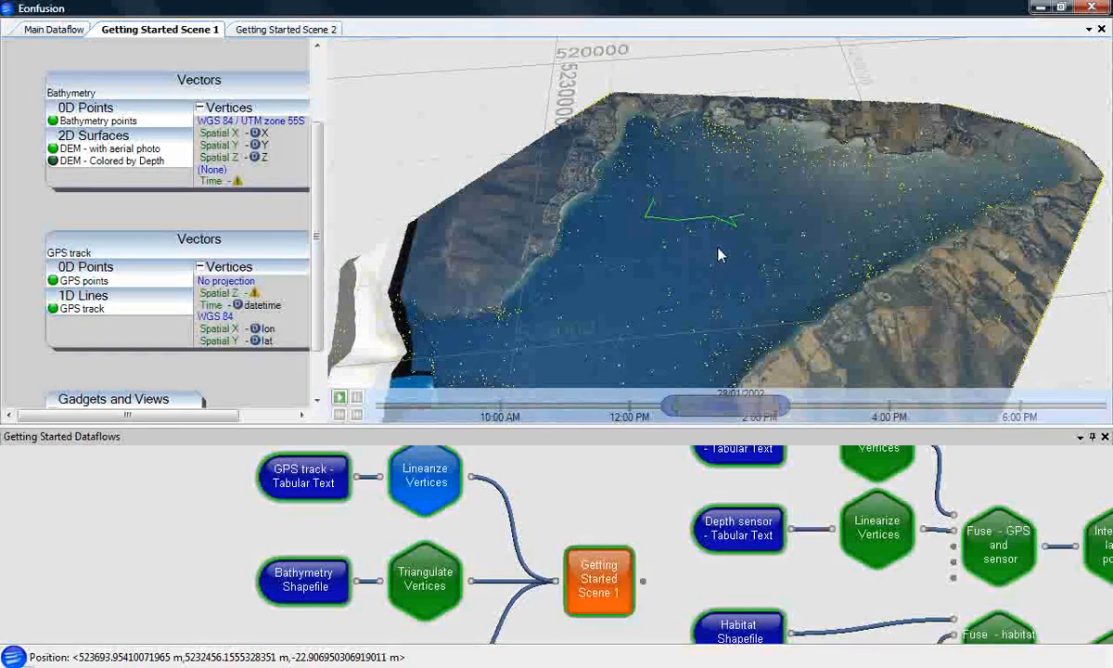